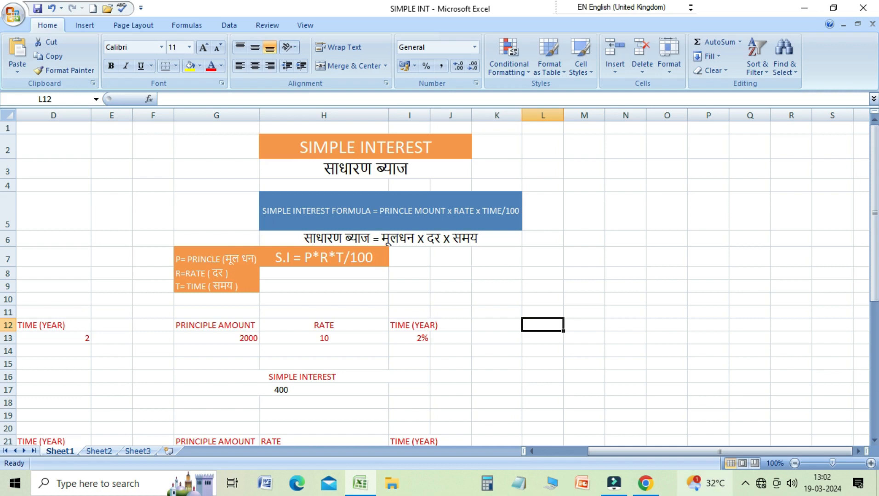
mouse_move(705, 483)
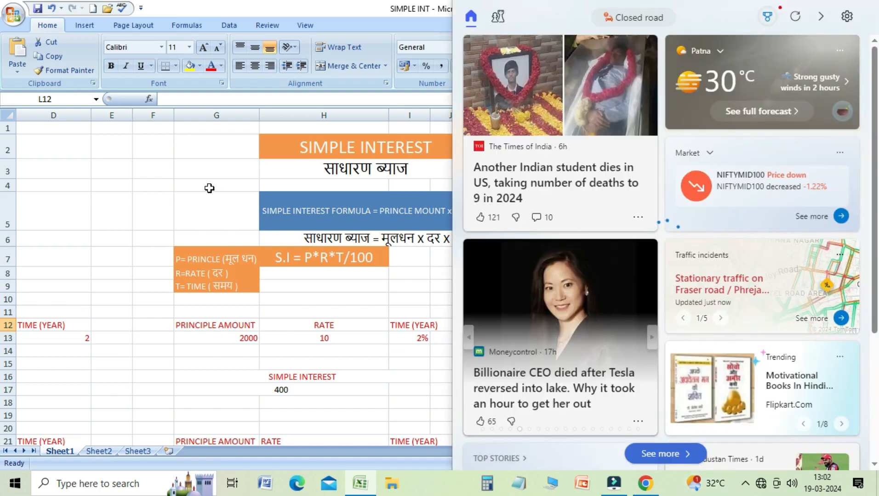
click(217, 159)
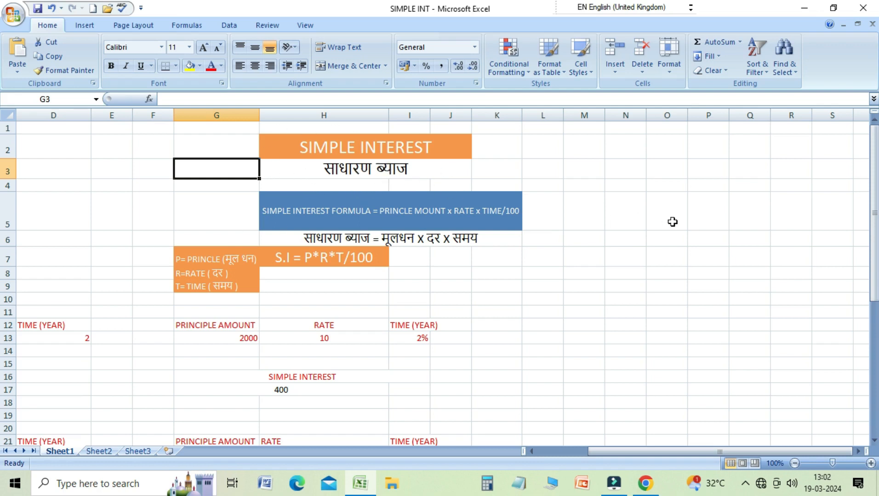
key(Down)
key(Down)
key(Down)
key(Down)
key(Down)
key(Down)
key(Down)
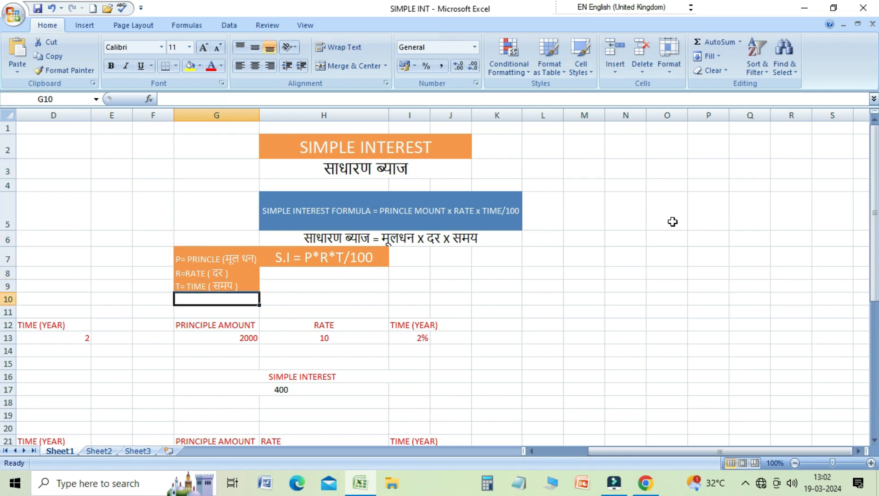
key(Up)
key(Up)
key(Up)
key(Up)
key(Up)
key(Up)
key(Up)
key(Up)
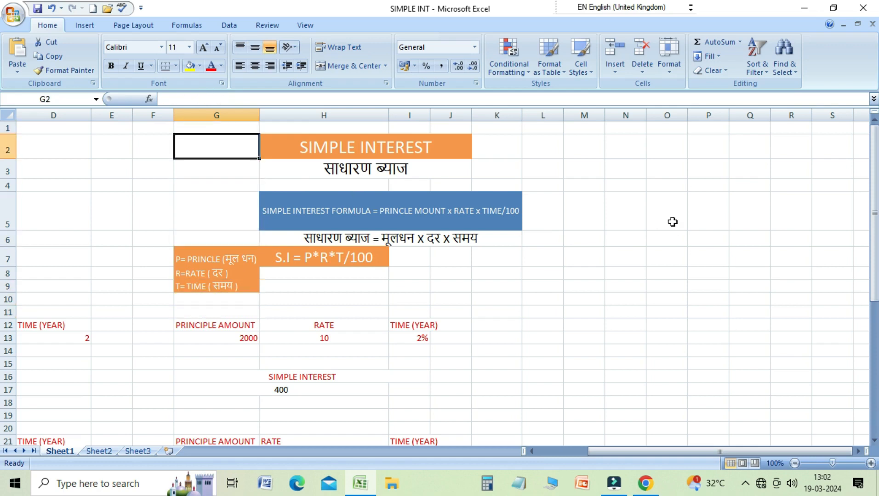
Append /100 to the Hindi simple interest formula in cell H6
key(Right)
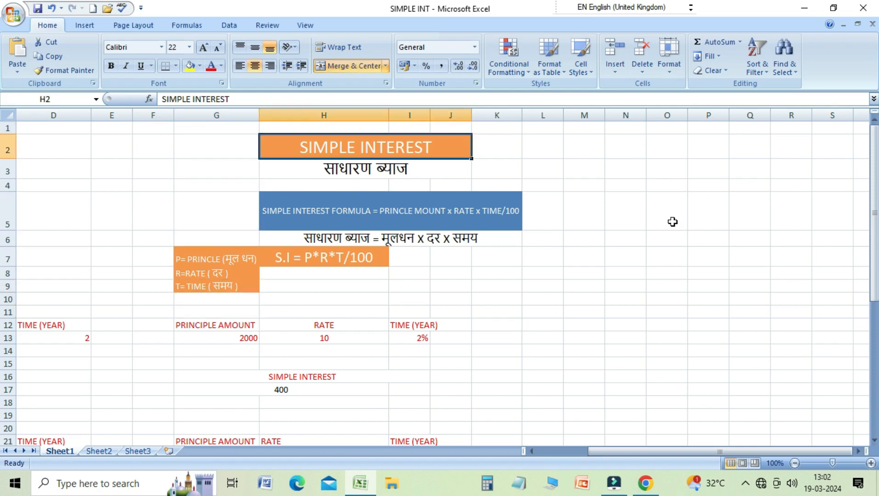
key(Down)
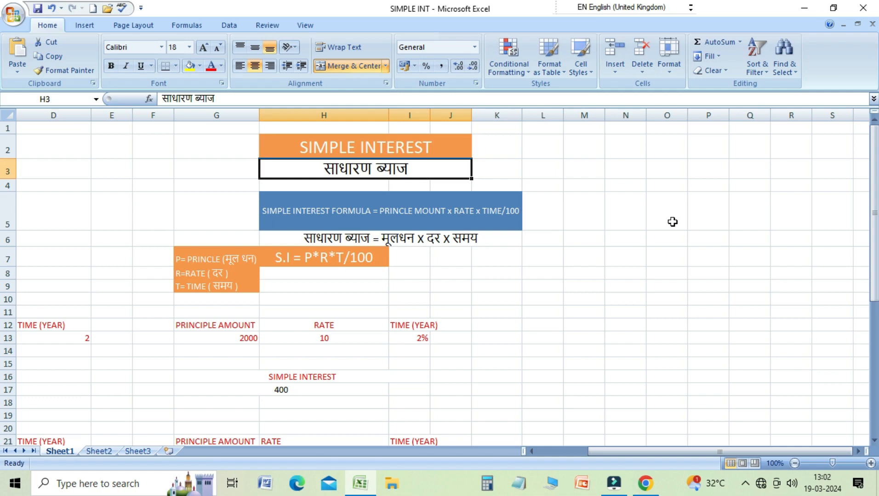
key(Down)
key(Down)
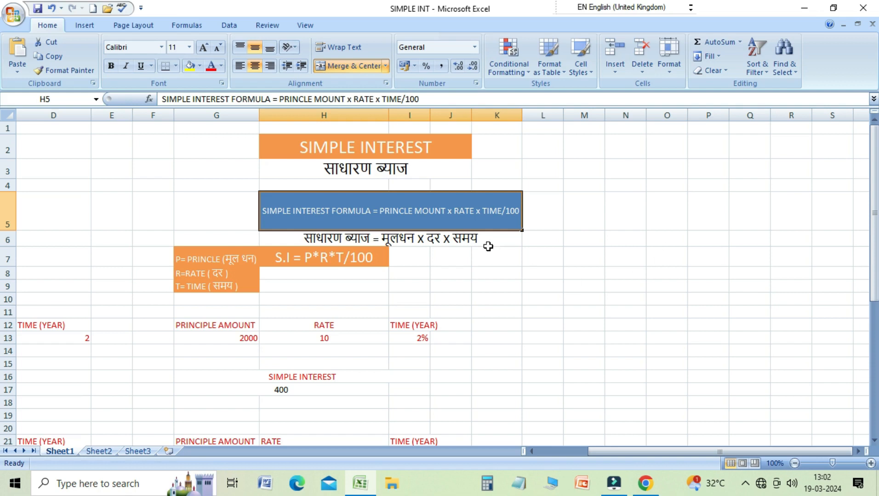
double_click(465, 238)
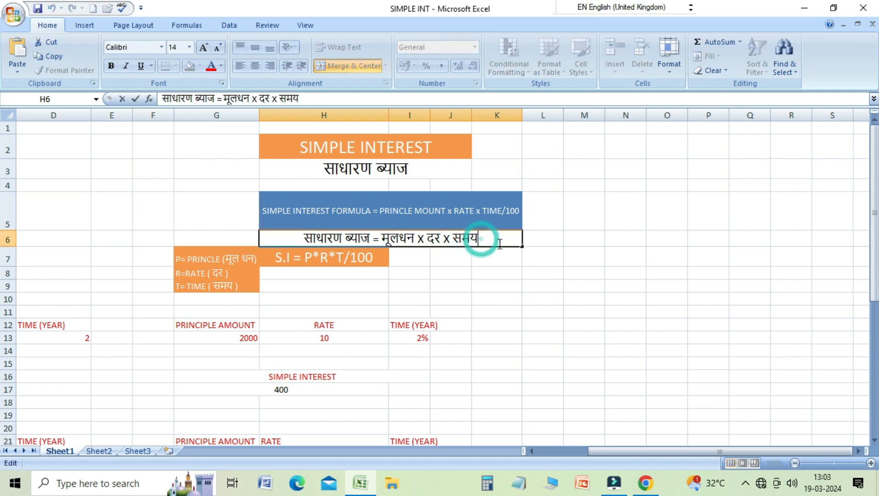
text(/100)
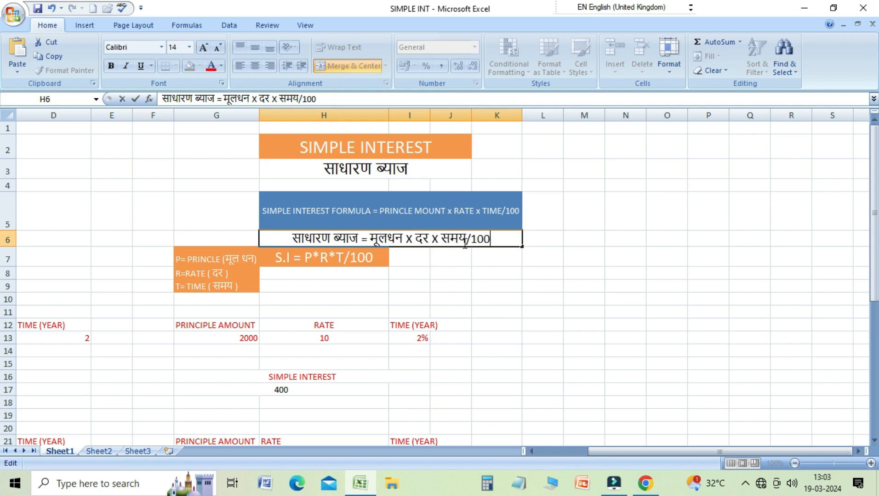
key(Return)
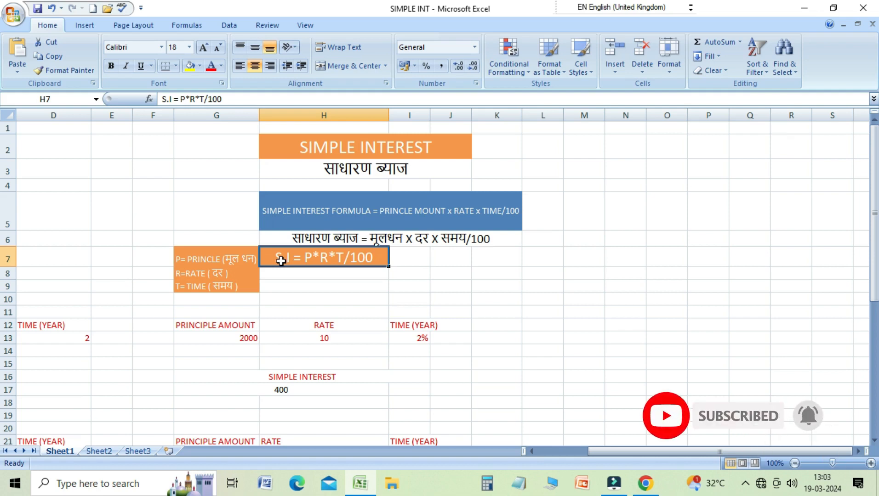
Examine the principal amount, rate and time headings and their values in B12:D13
key(Left)
key(Left)
key(Left)
key(Left)
key(Left)
key(Left)
key(Left)
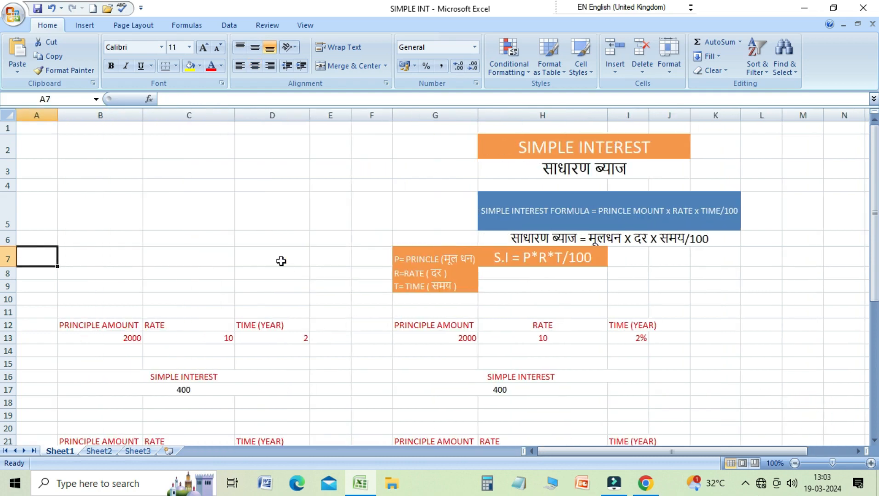
key(Down)
key(Down)
key(Down)
key(Down)
key(Down)
key(Down)
key(Down)
key(Down)
key(Up)
key(Up)
key(Up)
key(Right)
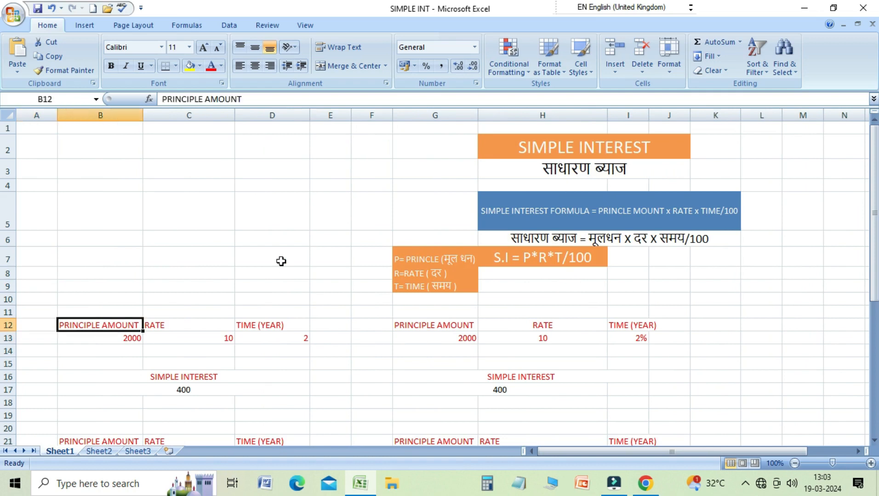
key(Right)
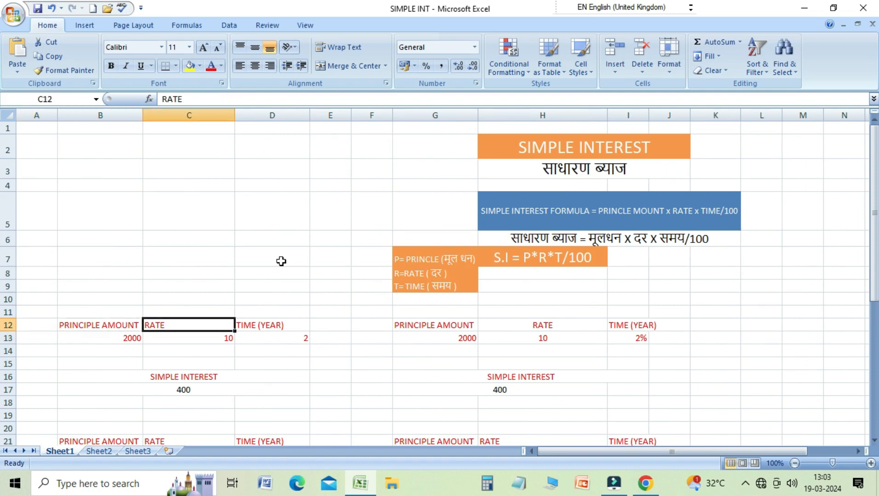
key(Right)
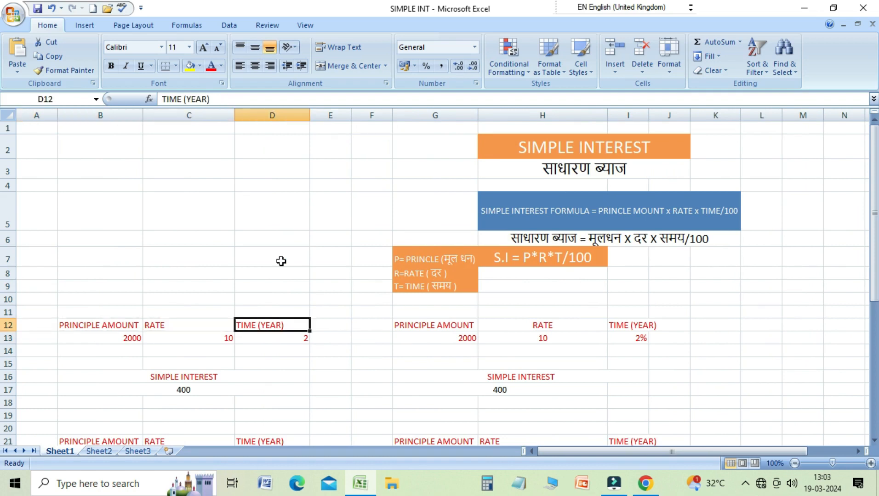
key(Down)
key(Left)
key(Left)
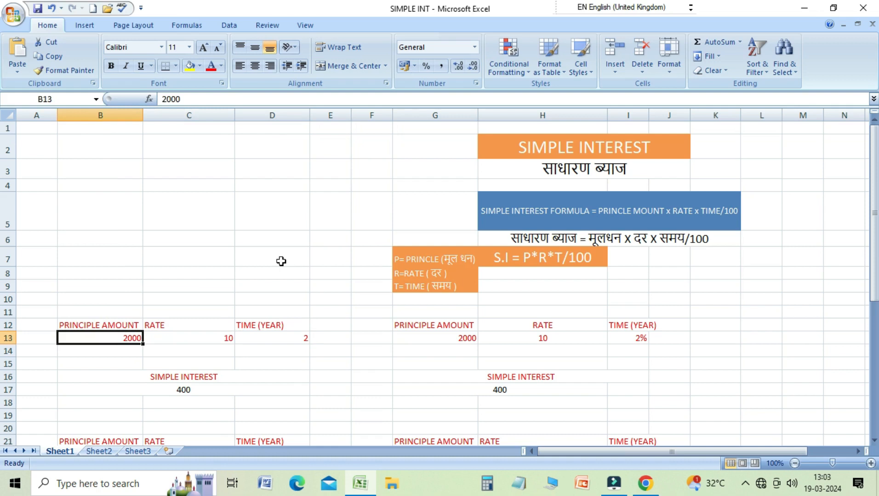
key(Right)
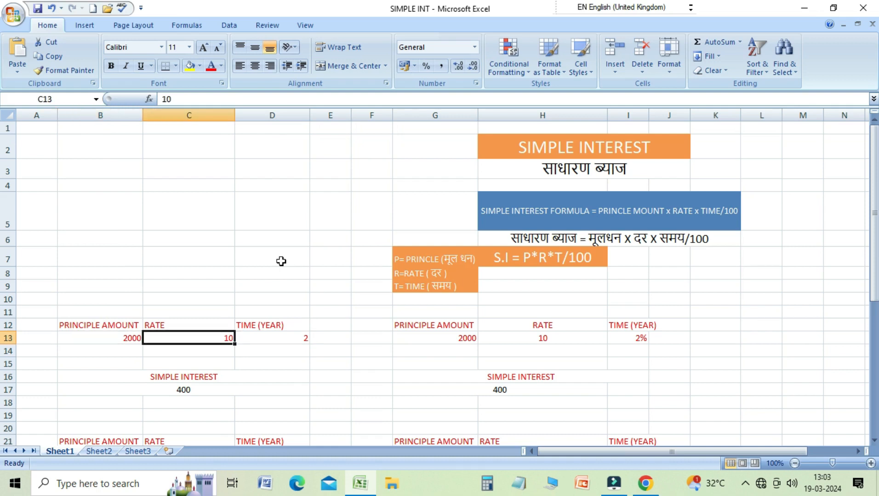
key(Right)
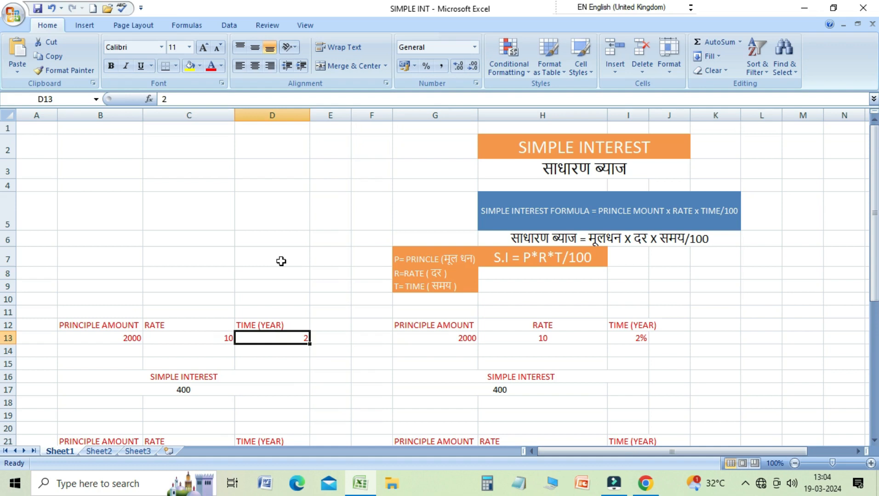
Replace the simple interest formula in B17 with =B13*C13*D13/100
key(Down)
key(Down)
key(Down)
key(Down)
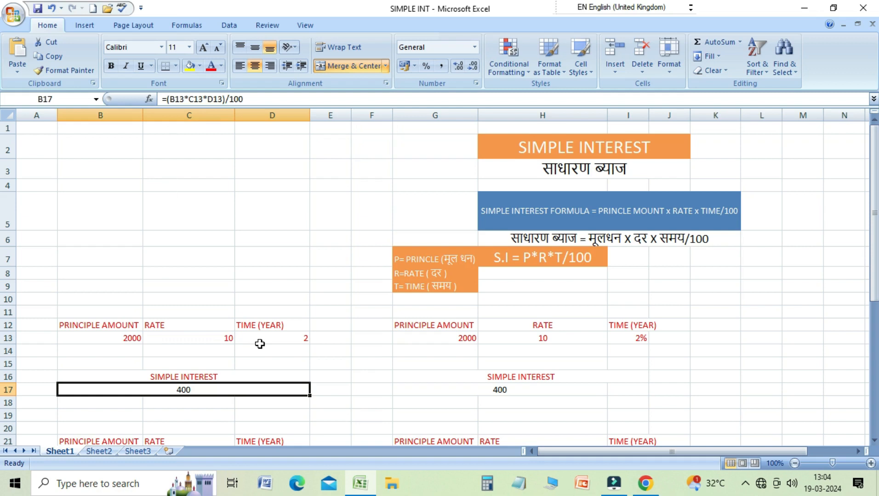
text(=)
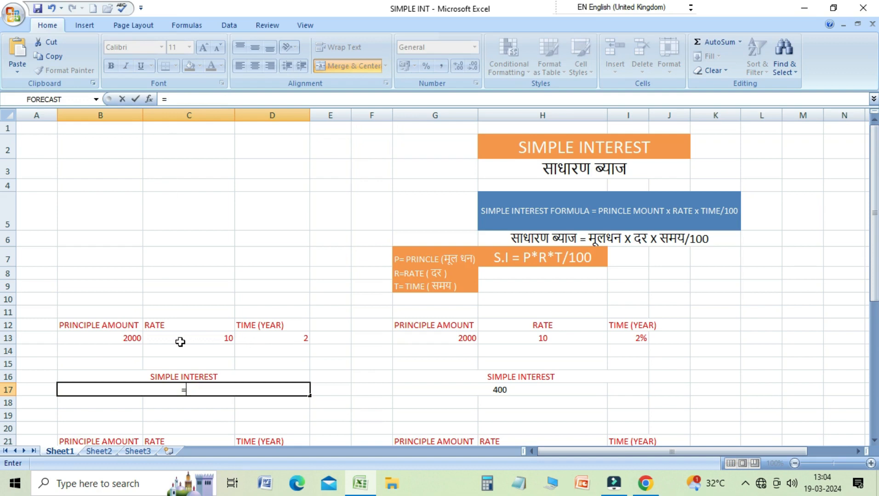
click(118, 341)
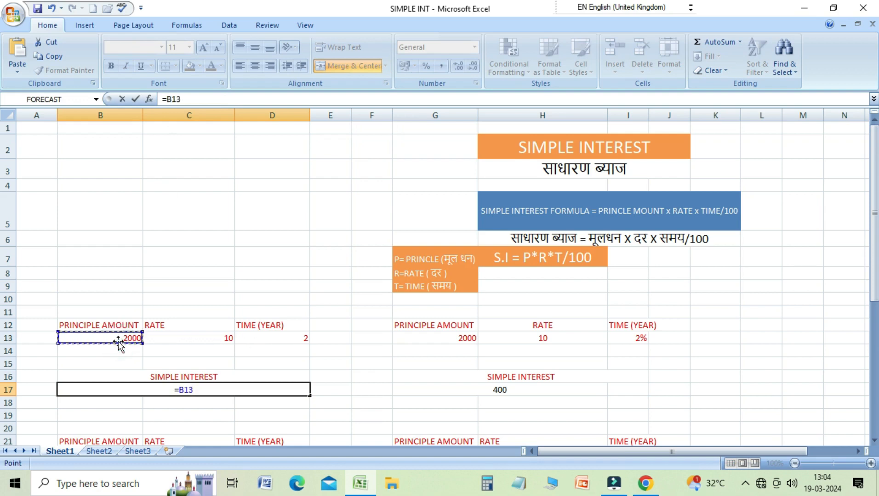
text(*)
click(181, 342)
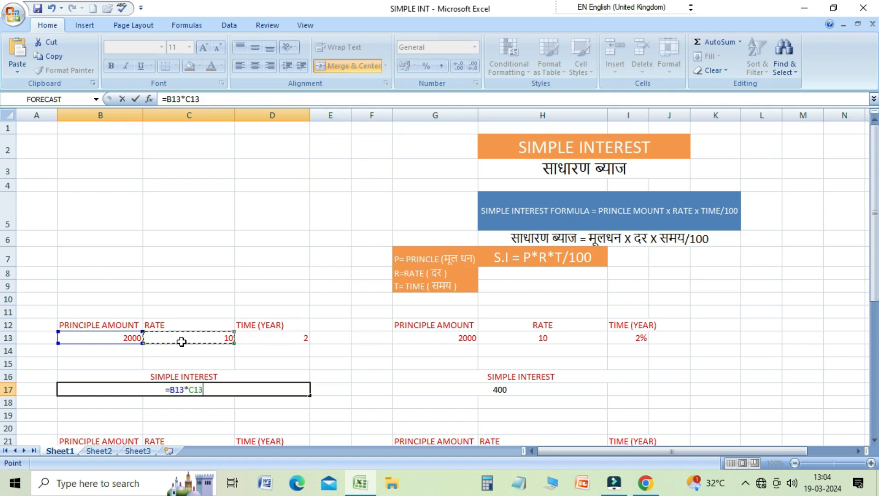
text(*)
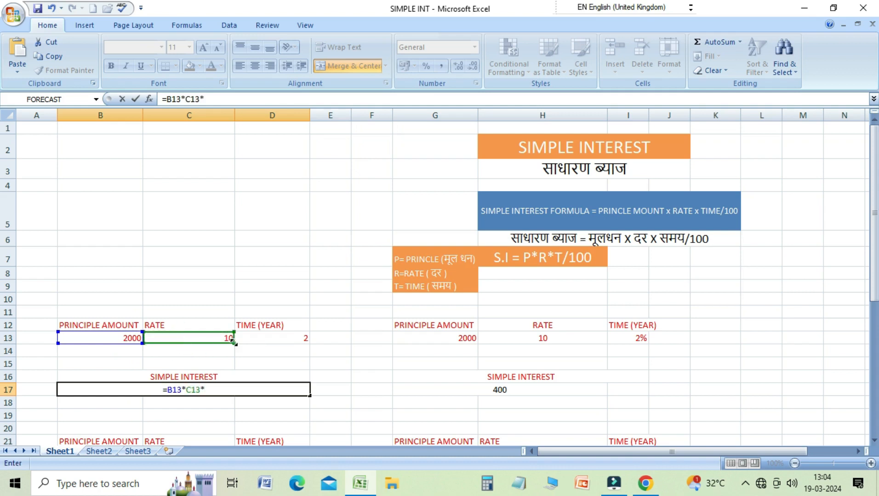
click(251, 341)
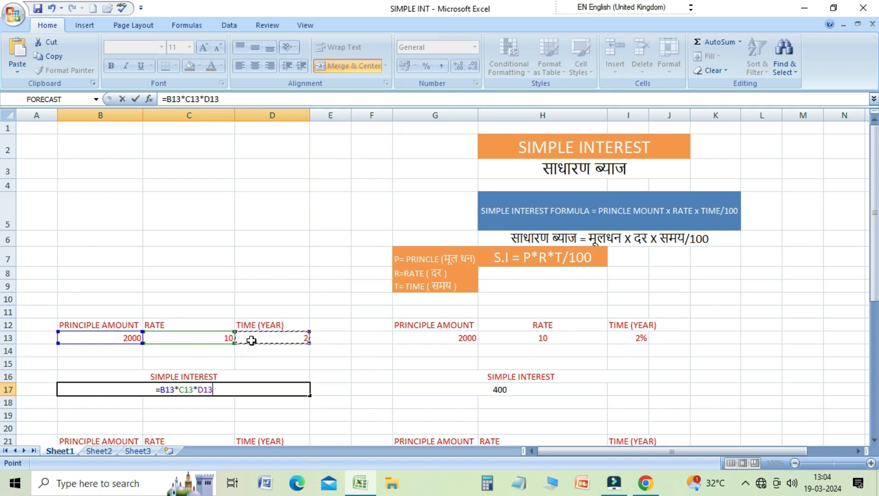
text(/)
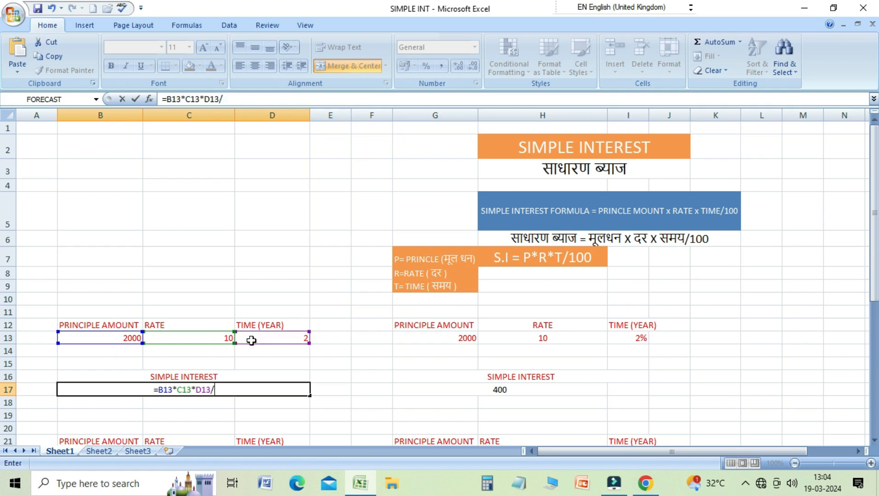
text(100)
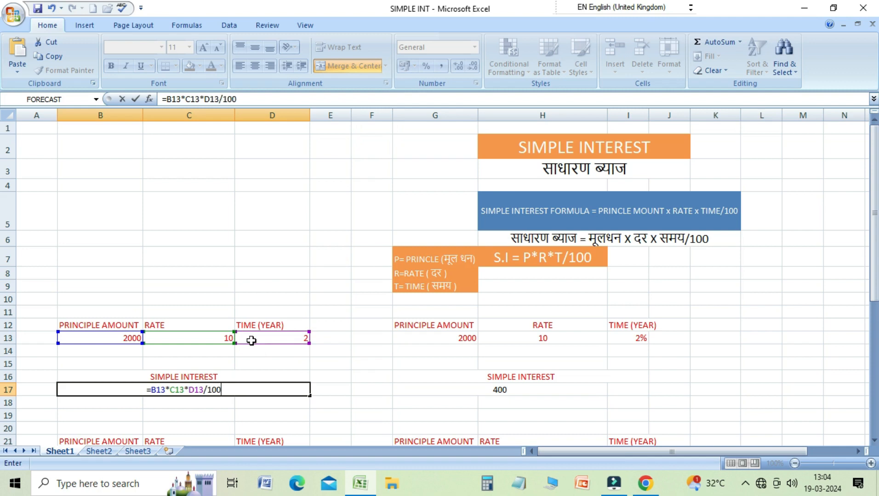
key(Return)
key(Up)
key(Right)
key(Left)
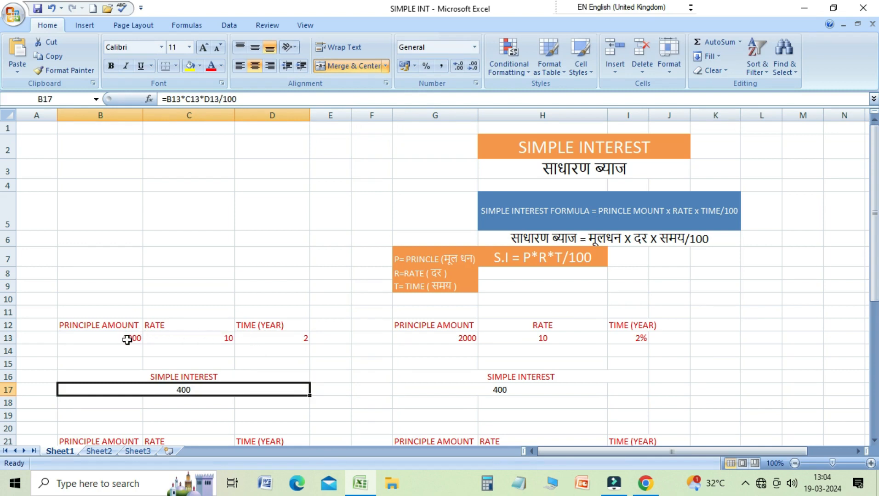
Check the formula's input cells and test it by setting the principal amount in B13 to 1500
click(177, 339)
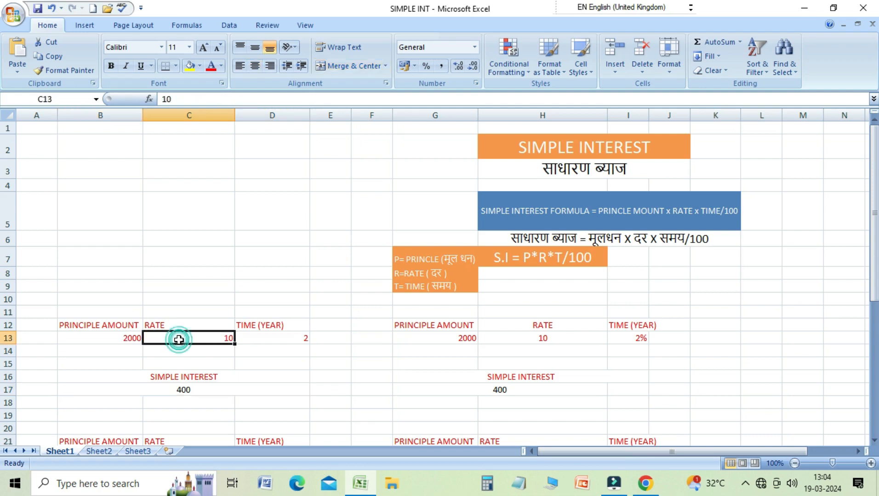
click(254, 338)
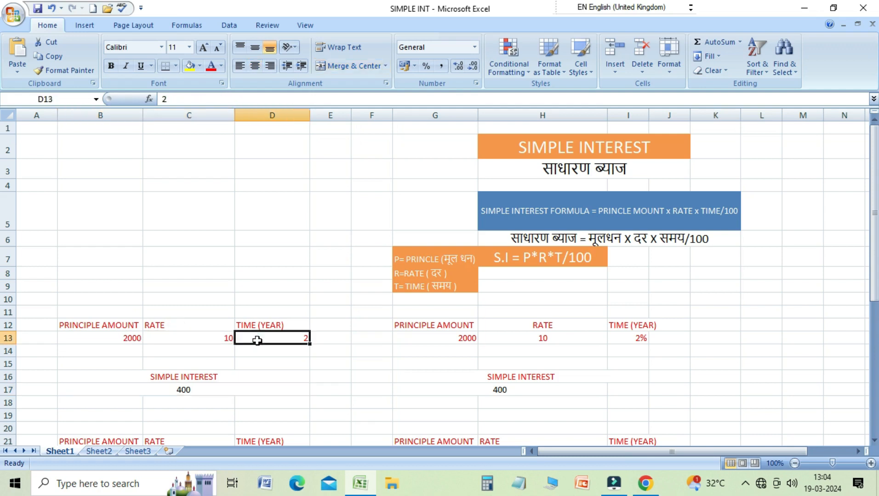
click(191, 392)
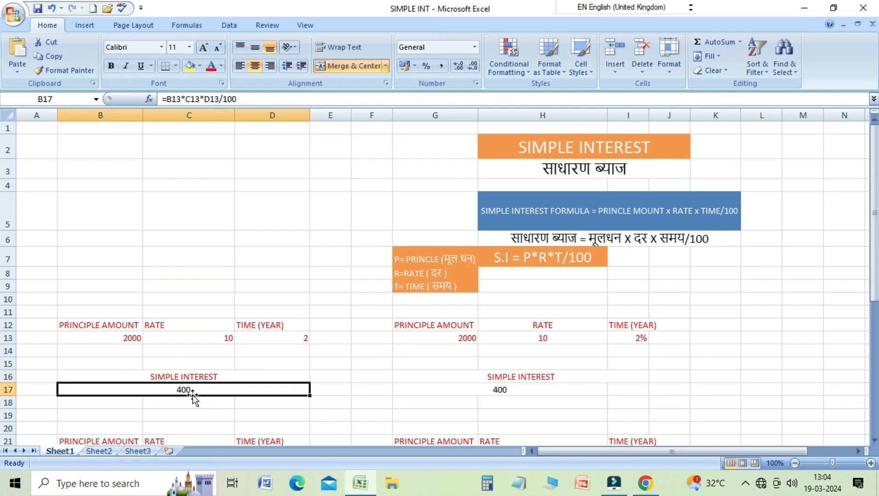
key(Up)
key(Up)
key(Up)
key(Up)
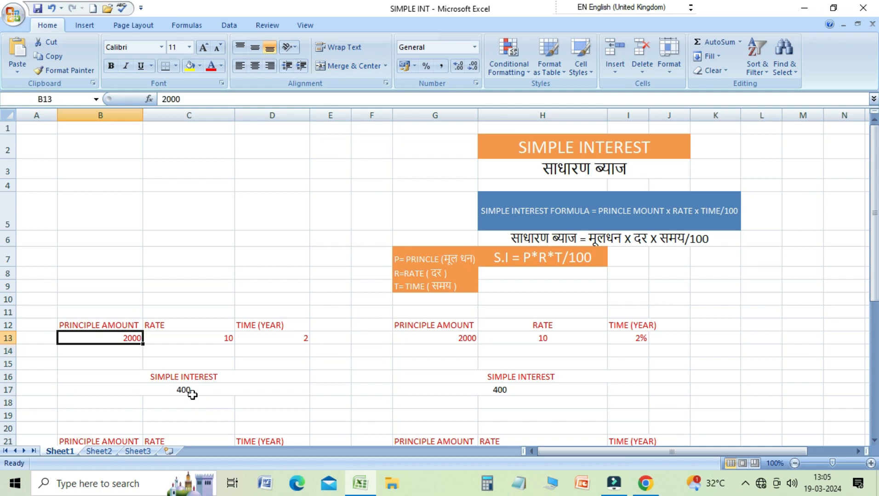
text(1500)
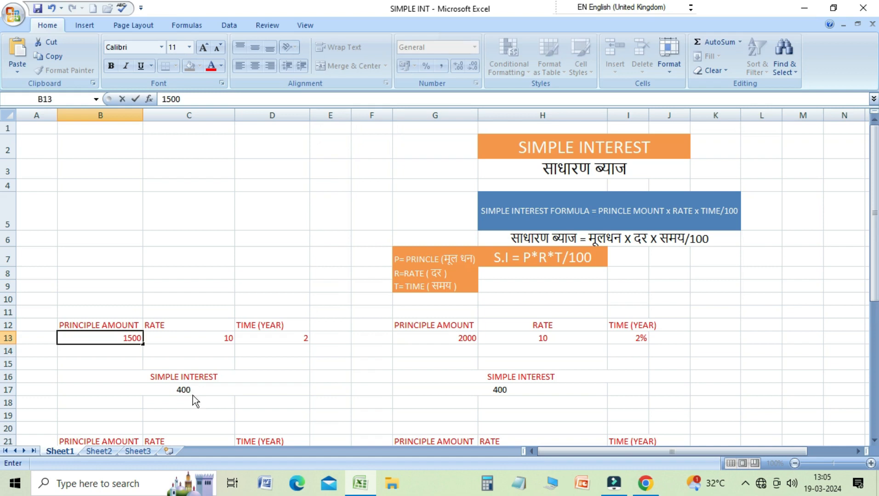
key(Return)
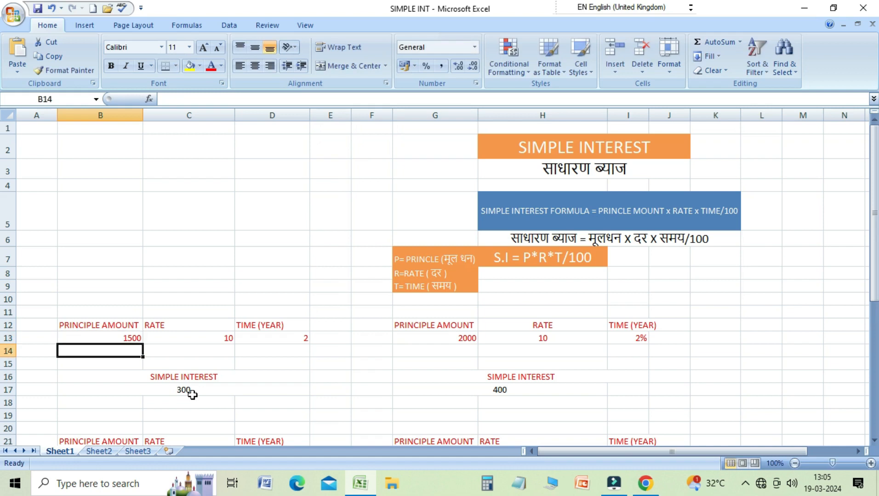
Set the principal amount in B13 to 2500
key(Up)
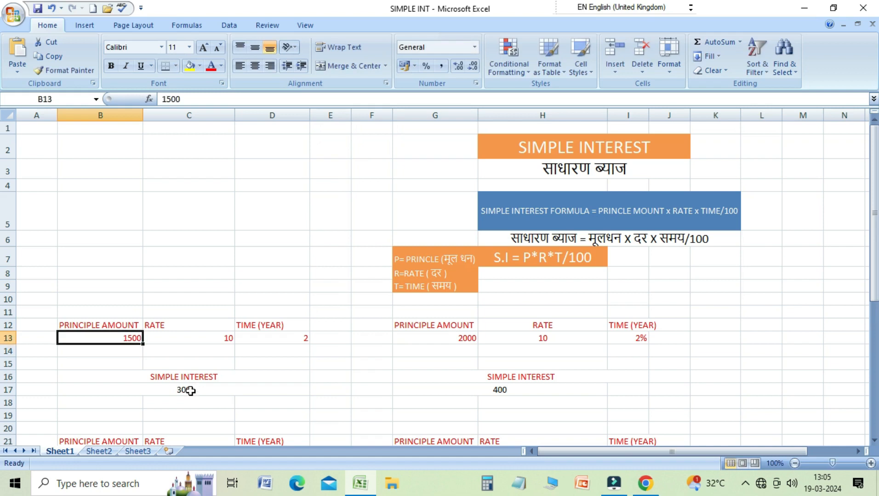
text(2500)
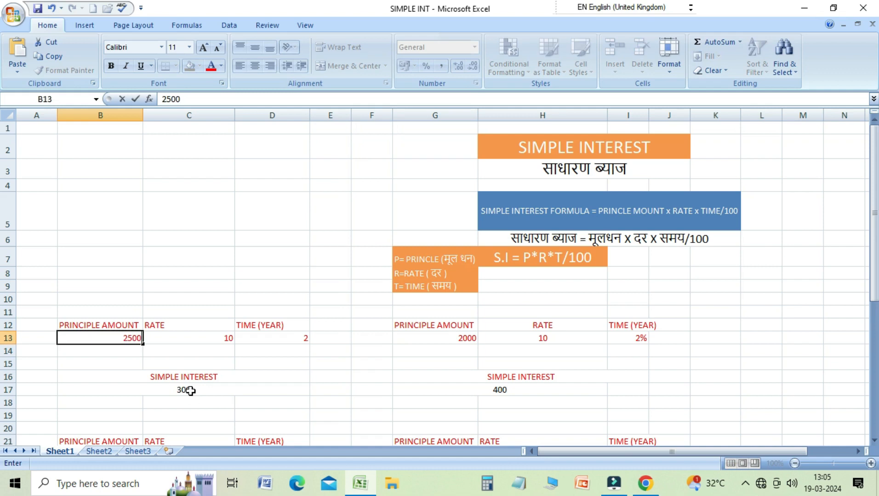
key(Return)
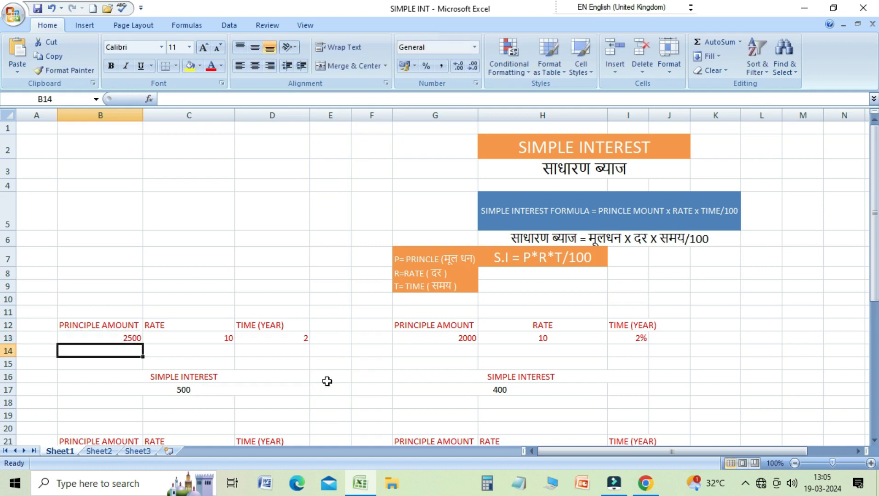
Set the principal amount in B13 to 2000
key(Up)
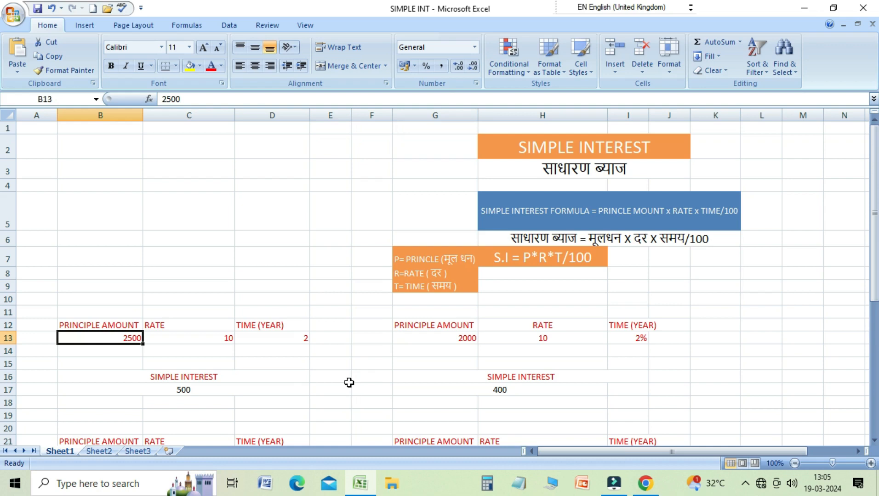
text(2000)
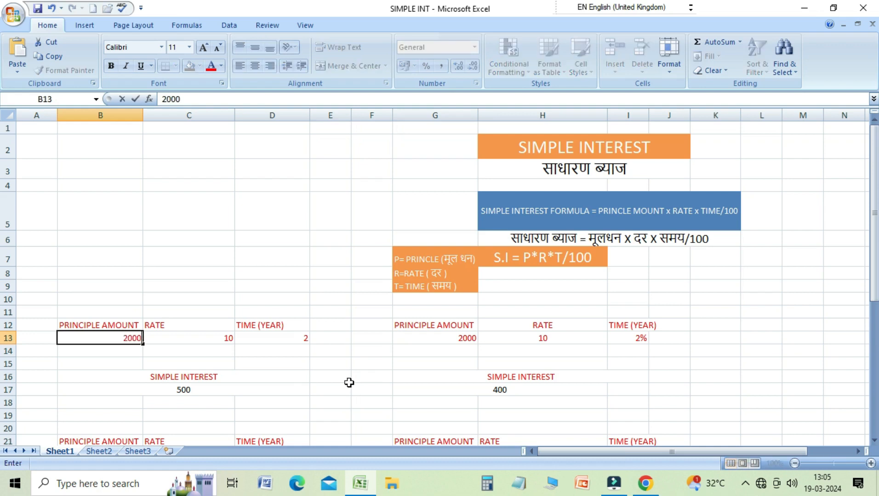
key(Return)
Test the formula in B17 by setting the rate in C13 to 8 and the time in D13 to 3
key(Up)
key(Right)
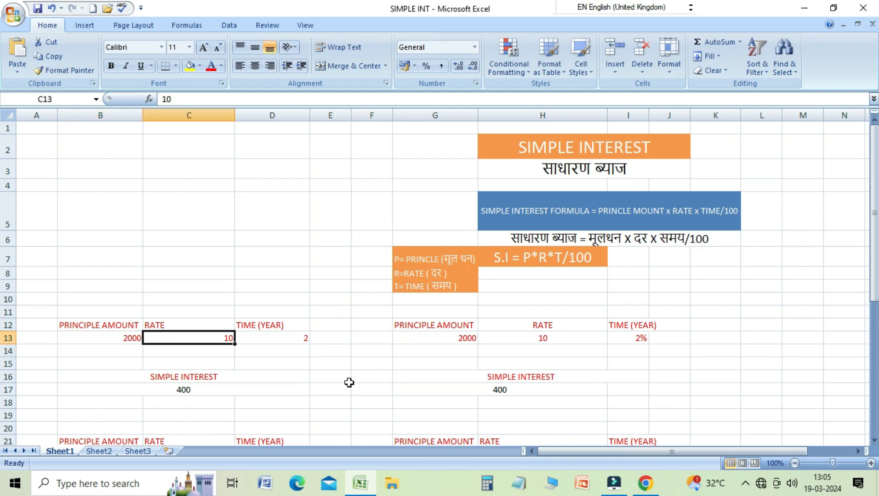
text(8)
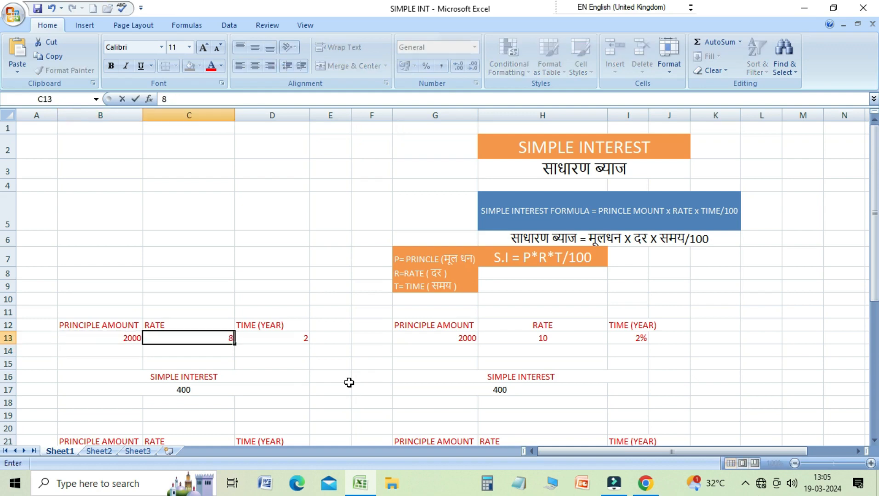
key(Return)
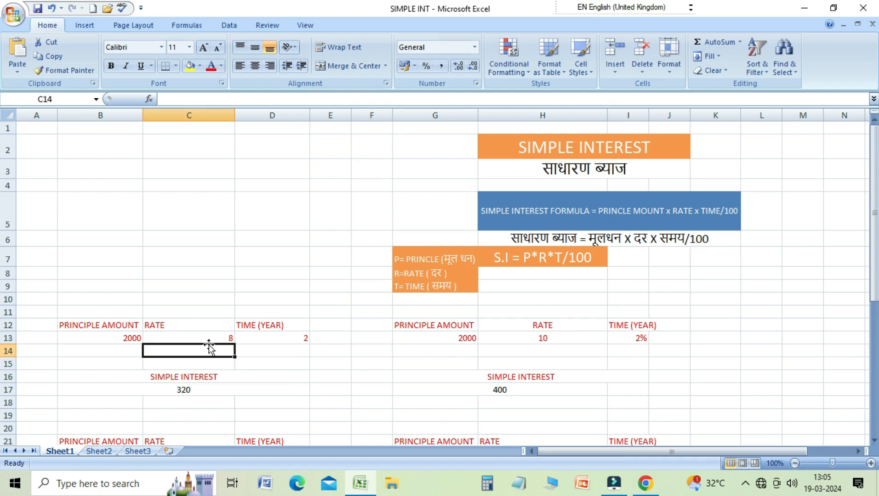
key(Up)
key(Right)
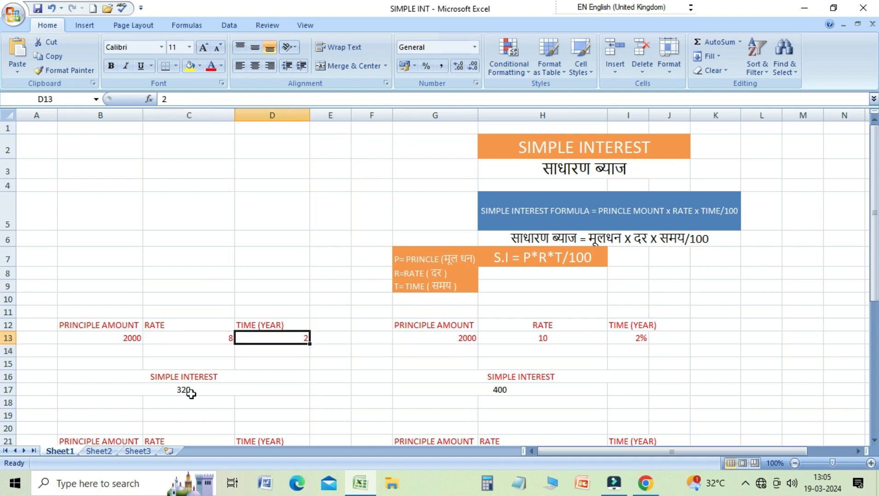
text(3)
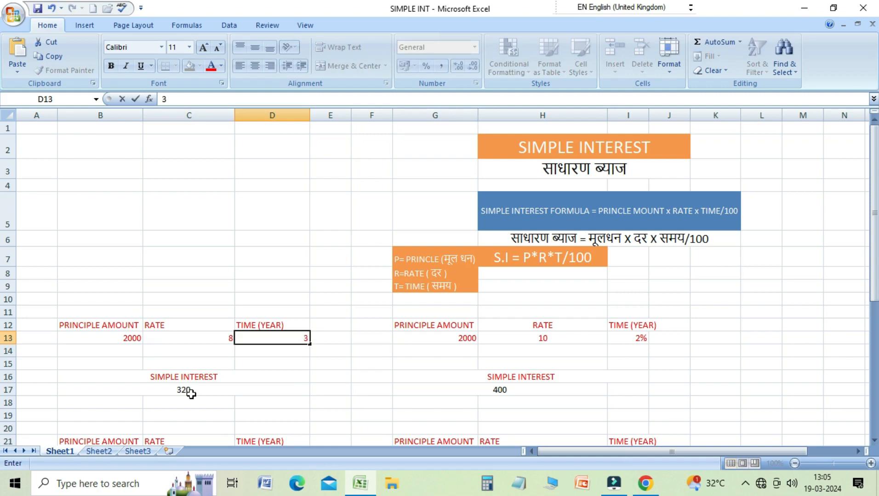
key(Return)
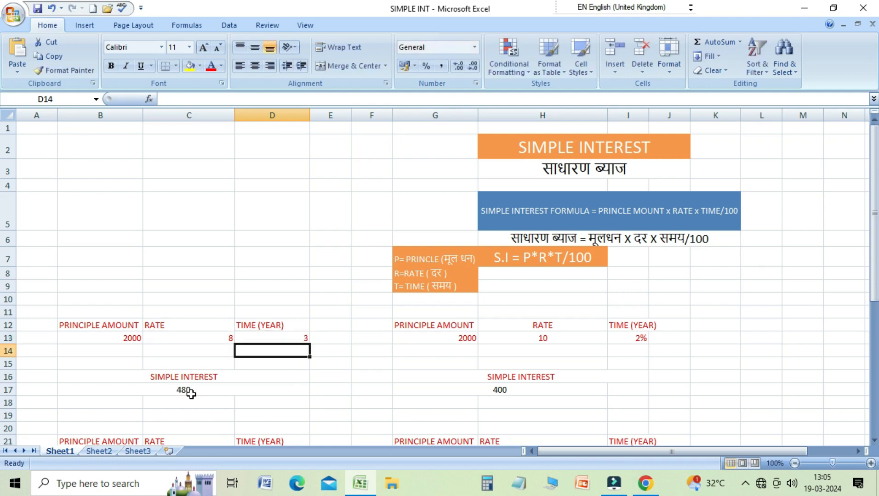
Set the rate in C13 to 10 and the time in D13 to 2
key(Up)
key(Left)
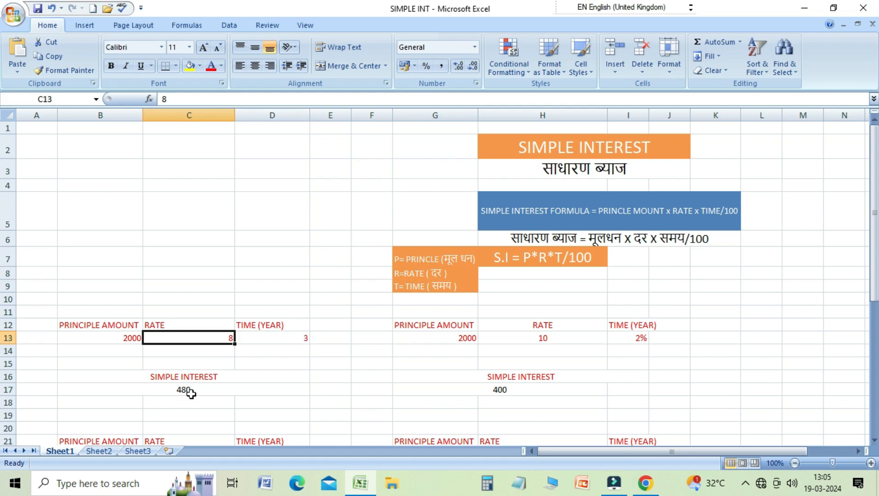
text(10)
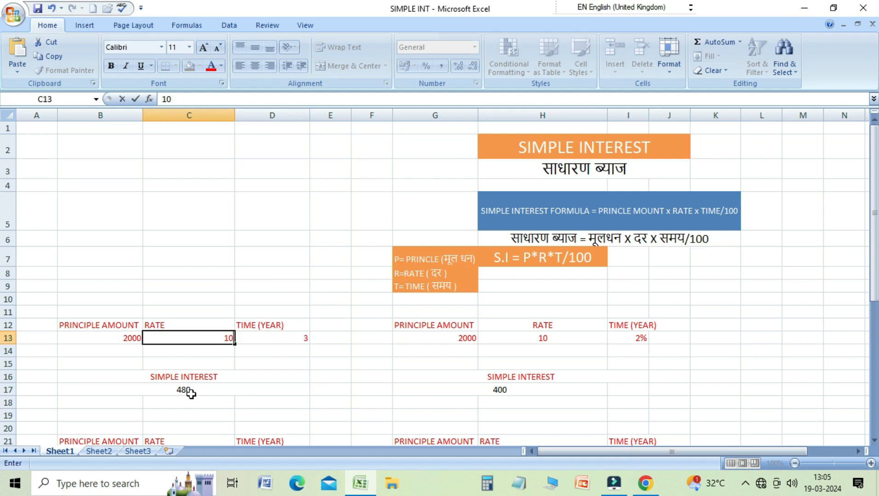
key(Right)
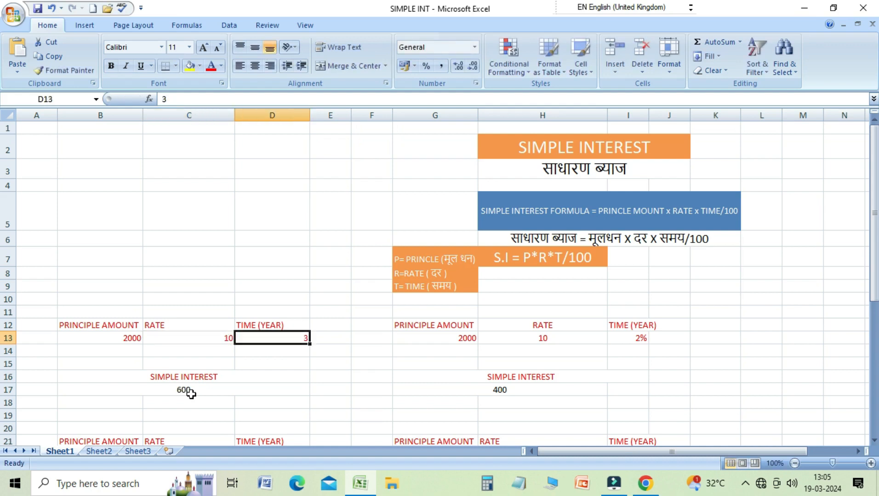
text(2)
key(Right)
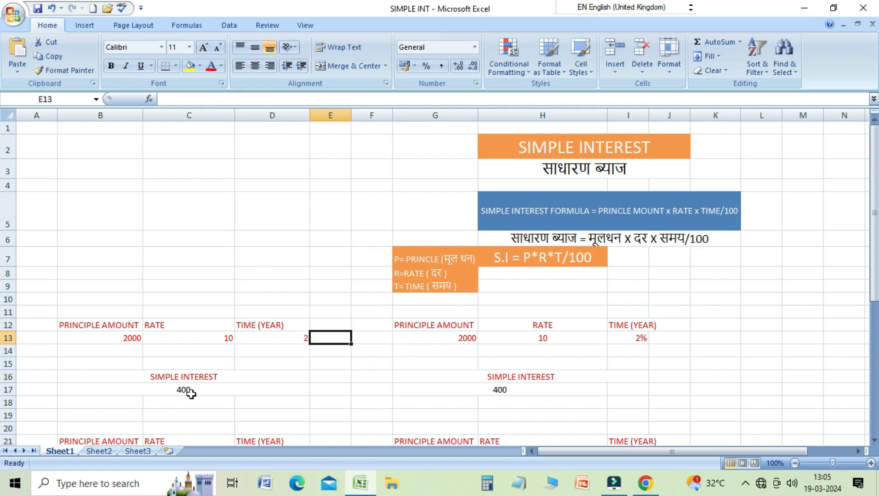
Check the formula in B17, and examine the principal amount, rate and time values of the second table in G13:I13
click(193, 391)
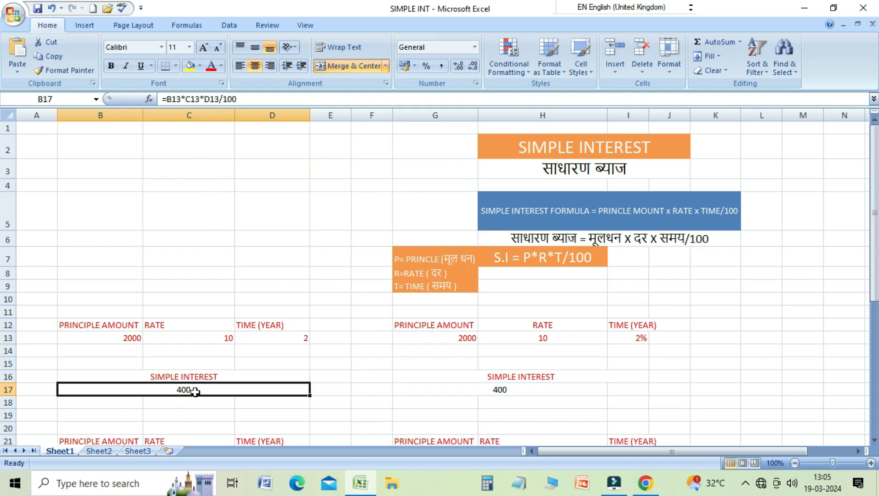
key(Up)
key(Up)
key(Right)
key(Right)
key(Right)
key(Right)
key(Right)
key(Right)
key(Right)
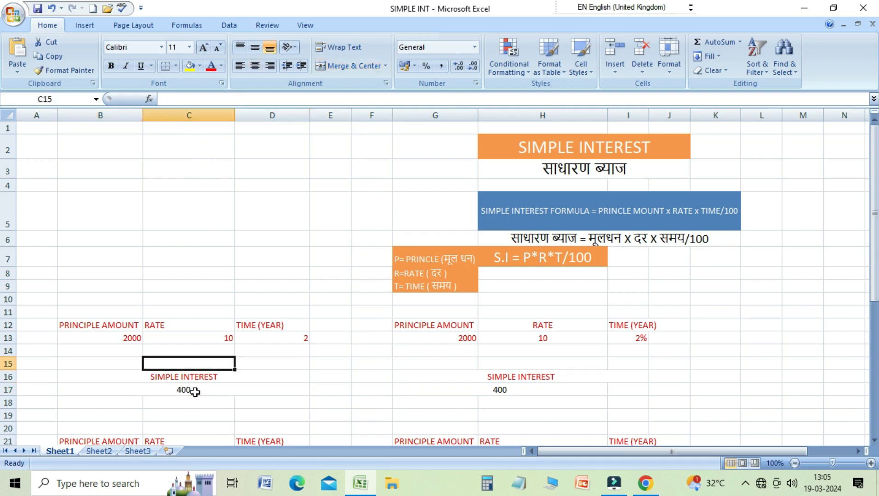
key(Up)
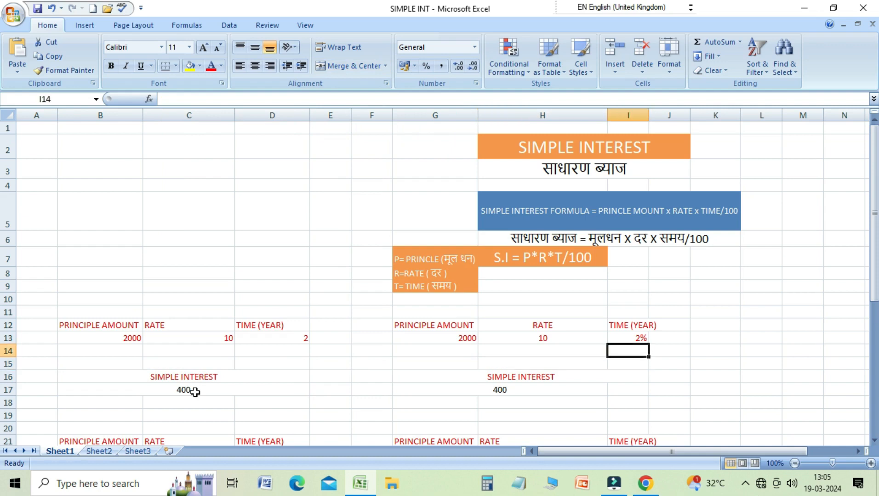
key(Left)
key(Up)
key(Left)
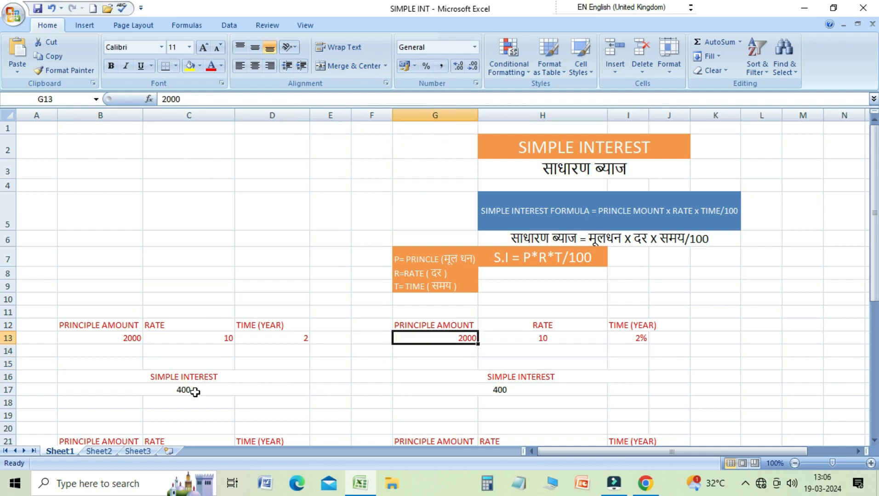
key(Right)
key(Right)
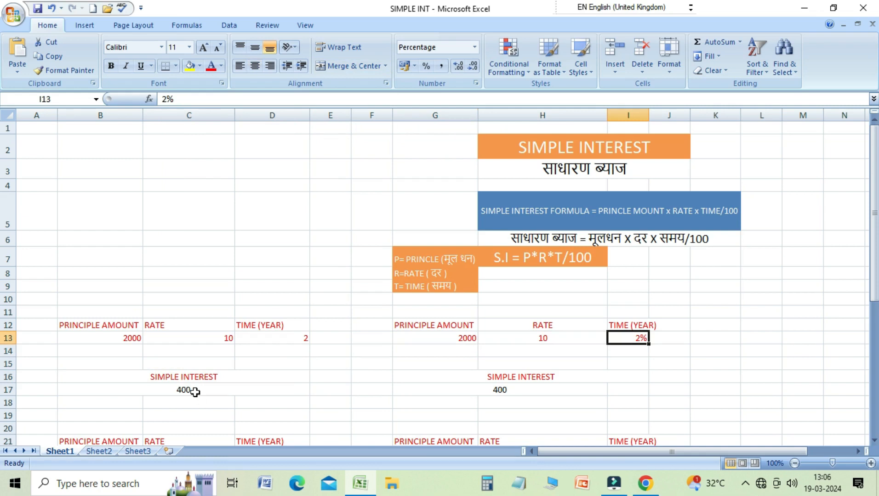
Re-enter the second table's simple interest formula in G17 as =G13*H13*I13
key(Down)
key(Down)
key(Down)
key(Down)
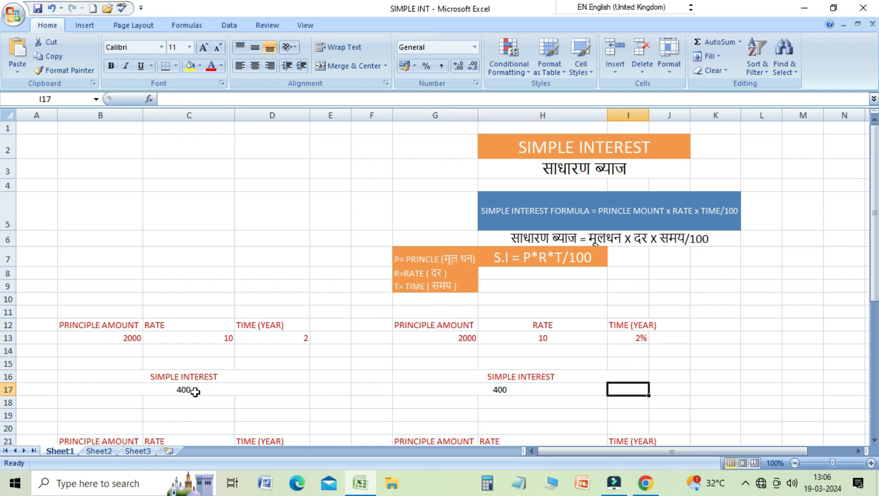
key(Left)
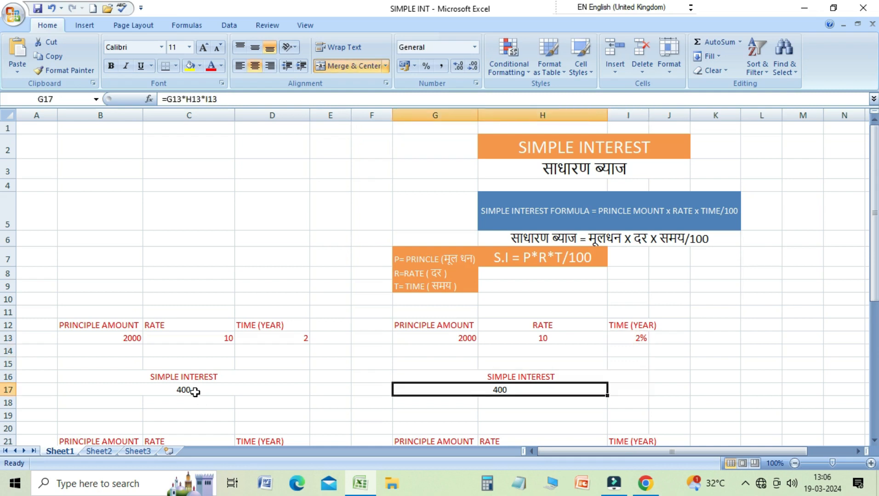
text(=)
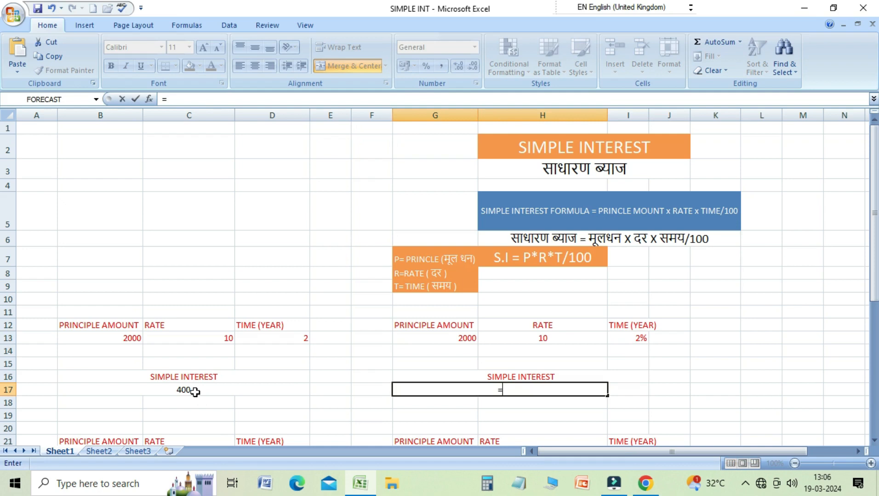
click(432, 338)
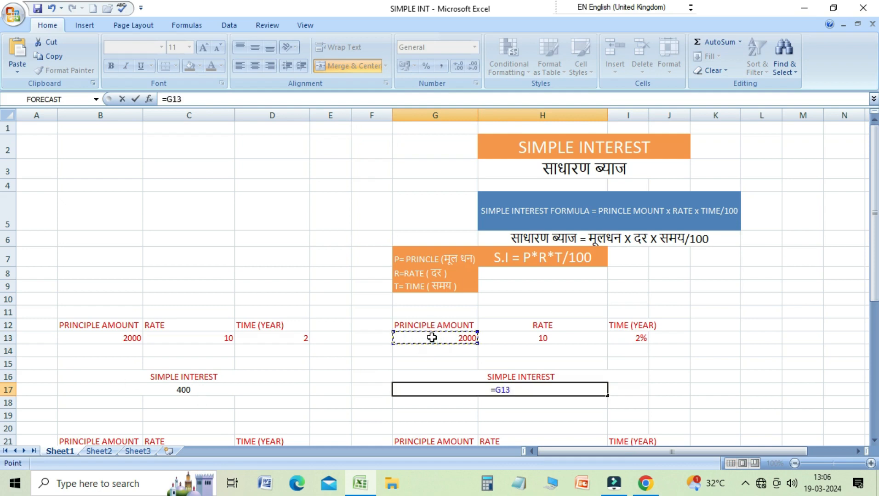
text(*)
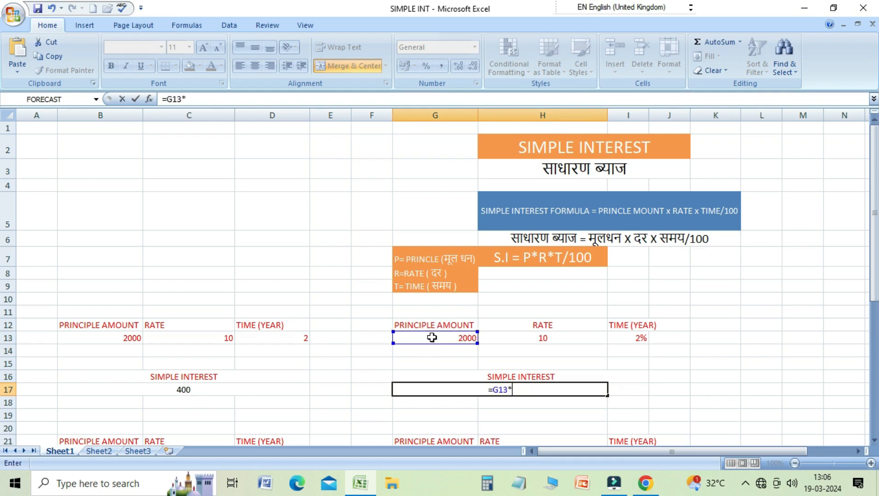
click(519, 340)
text(*)
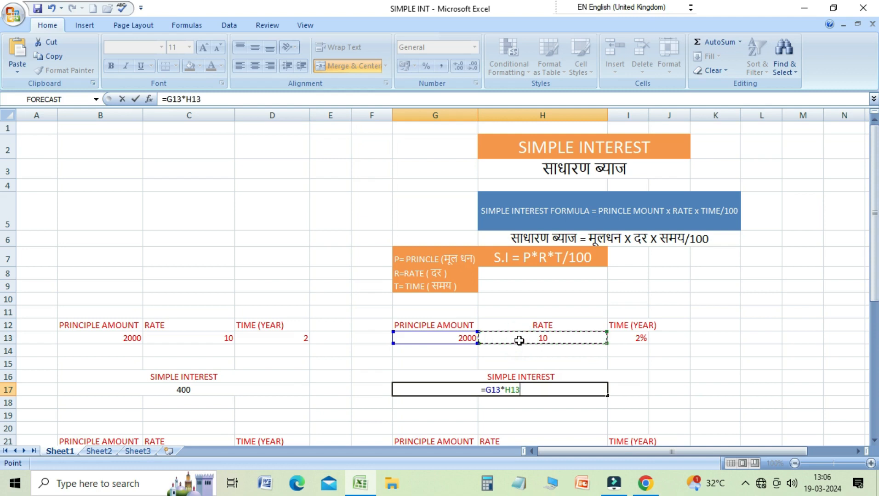
click(639, 340)
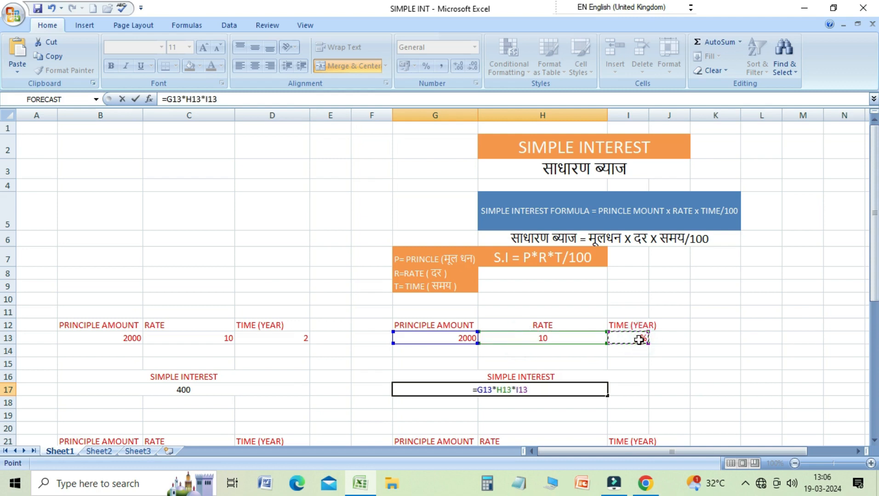
key(Return)
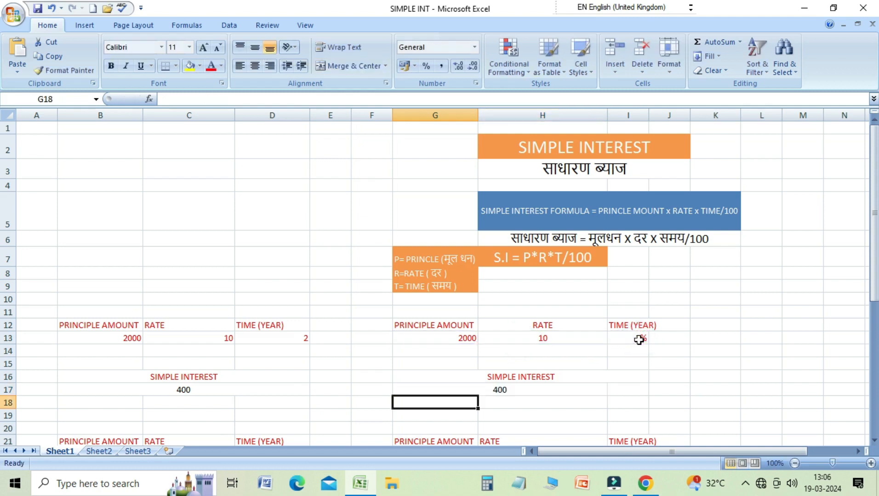
Compare the simple interest formulas in G17 and B17, including the percentage time value in I13
key(Up)
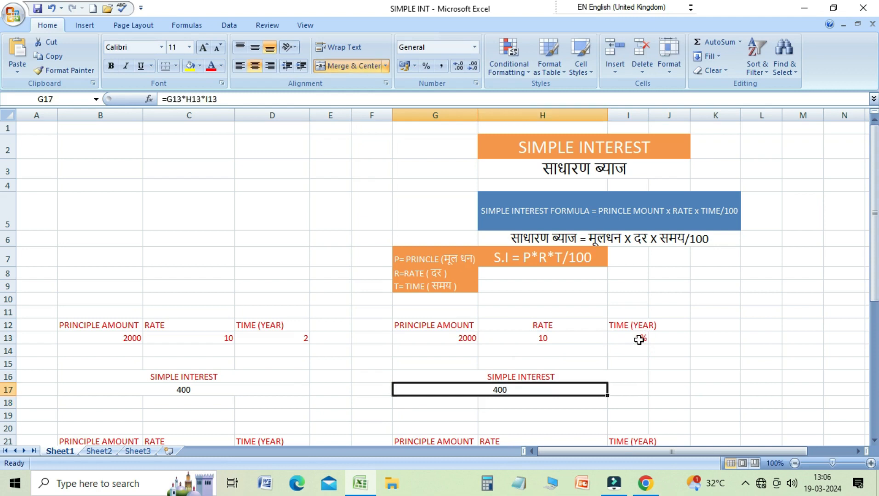
click(213, 391)
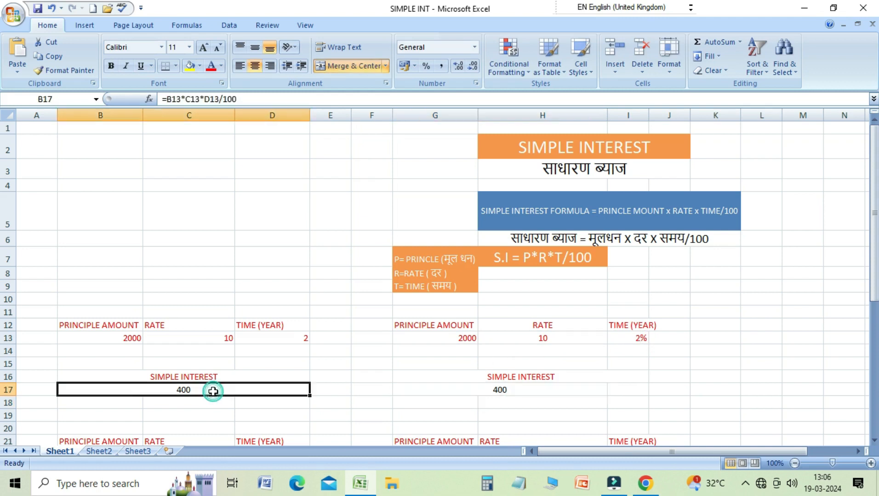
click(472, 388)
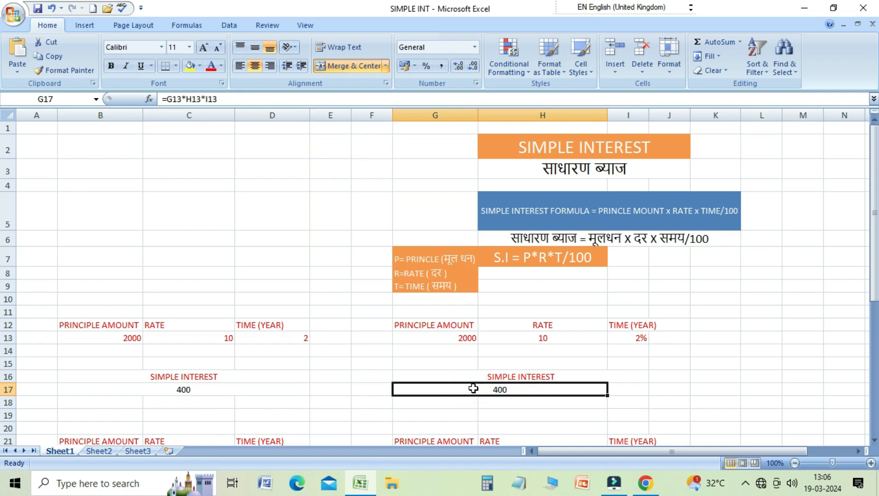
click(620, 344)
click(516, 392)
click(193, 390)
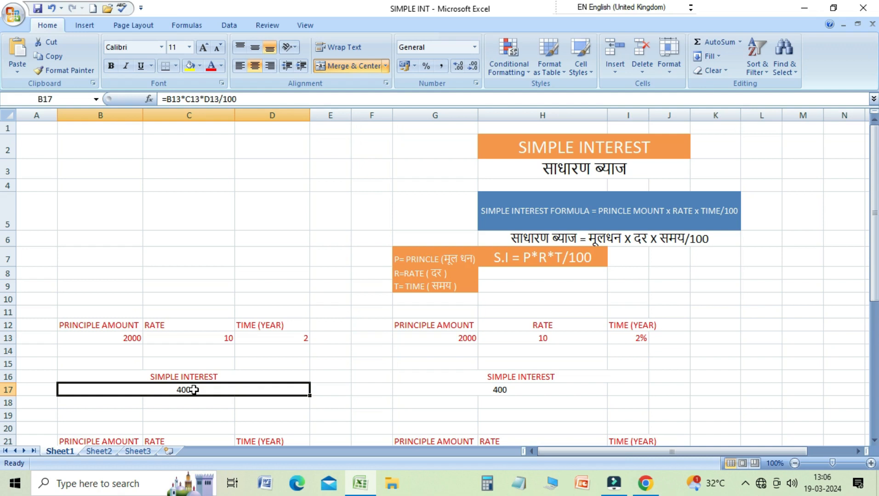
Replace the formula in G17 with the constant calculation =2000*10*2% and check the entry
click(466, 393)
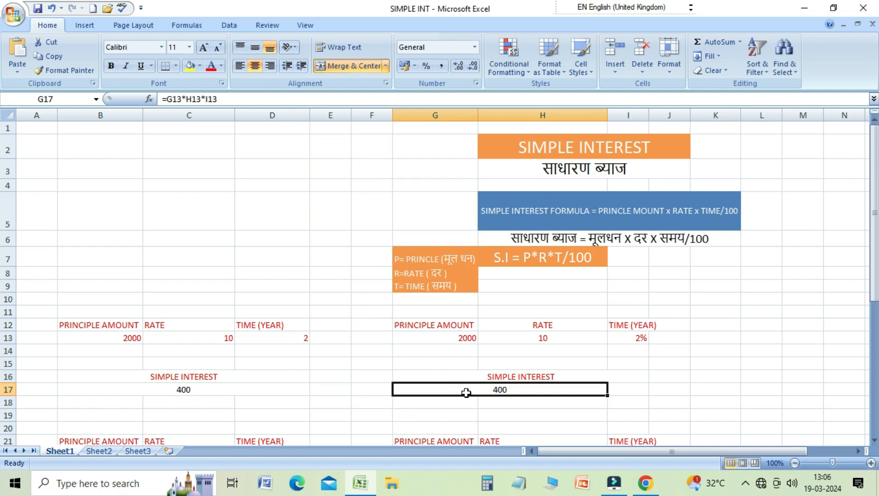
text(=2000*10)
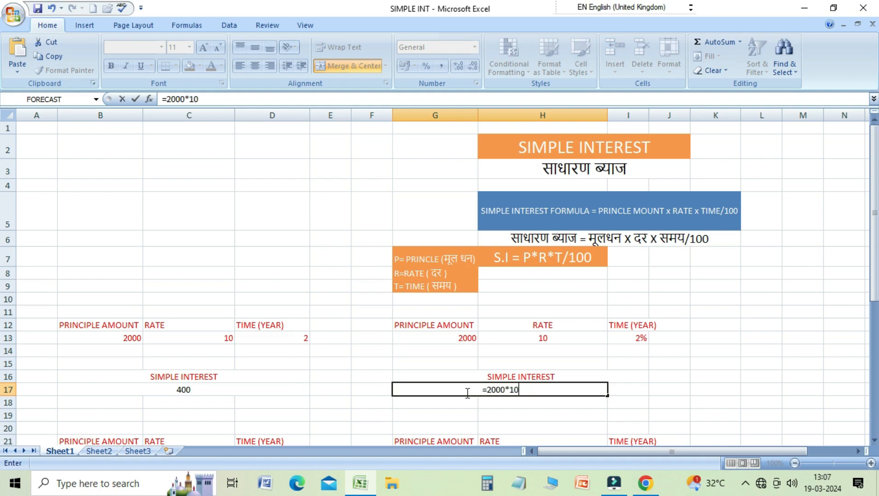
text(*2%)
key(Return)
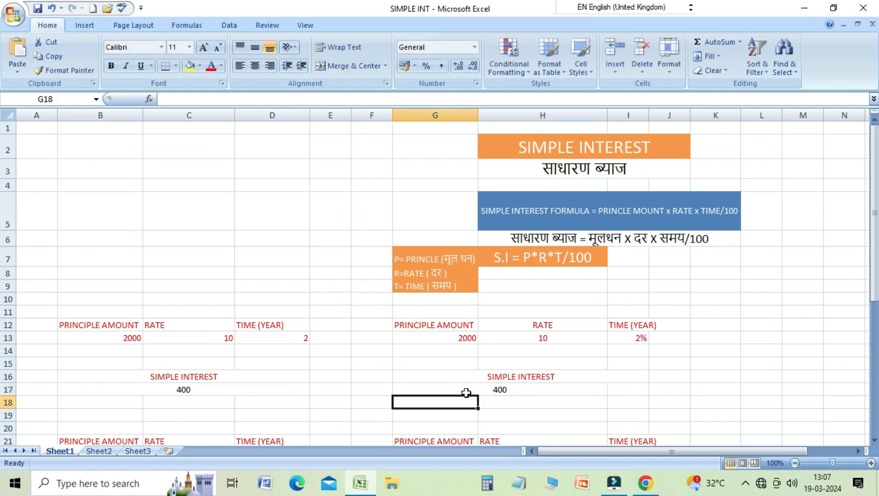
key(Up)
key(Right)
key(Left)
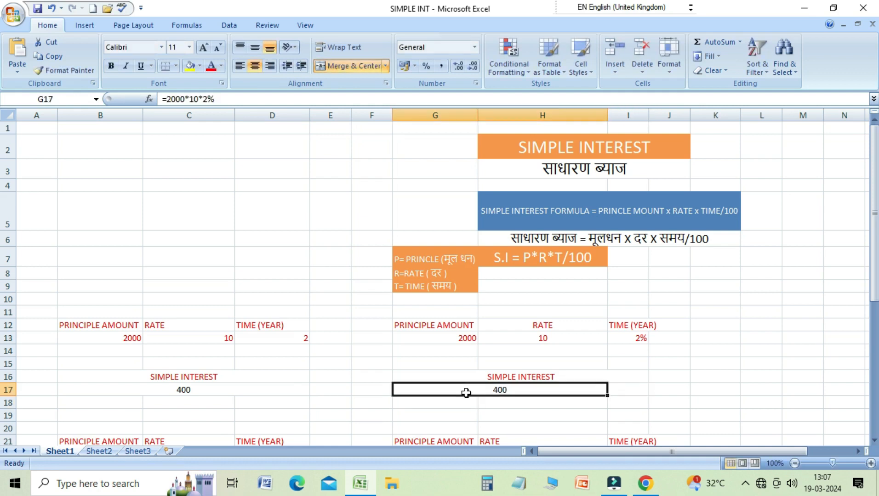
Set the second table's principal amount in G13 to 200 and check the constant calculation in G17
click(455, 341)
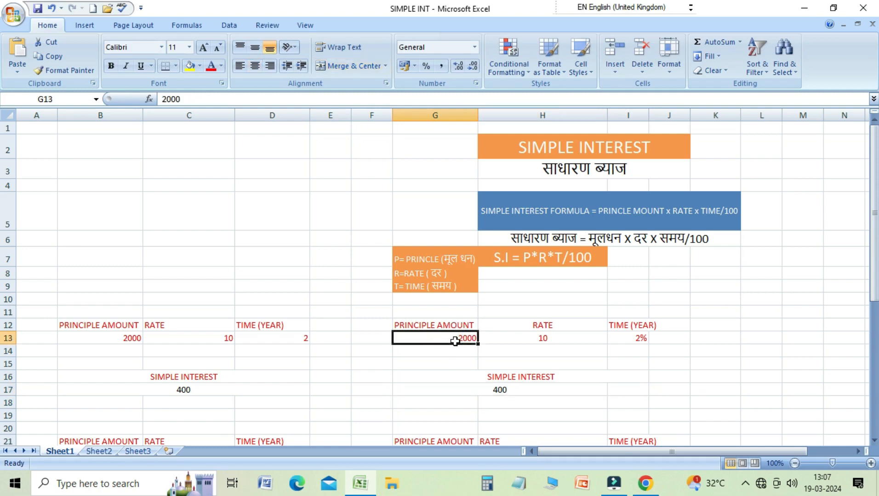
text(200)
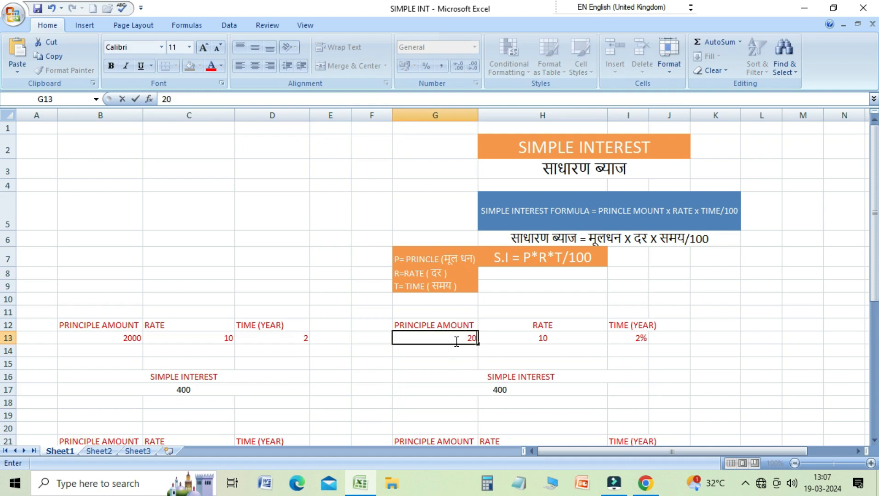
key(Return)
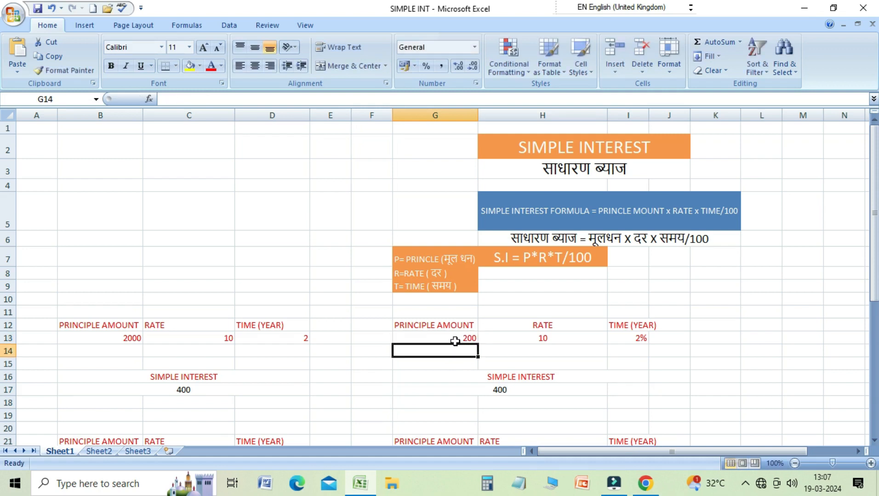
click(465, 386)
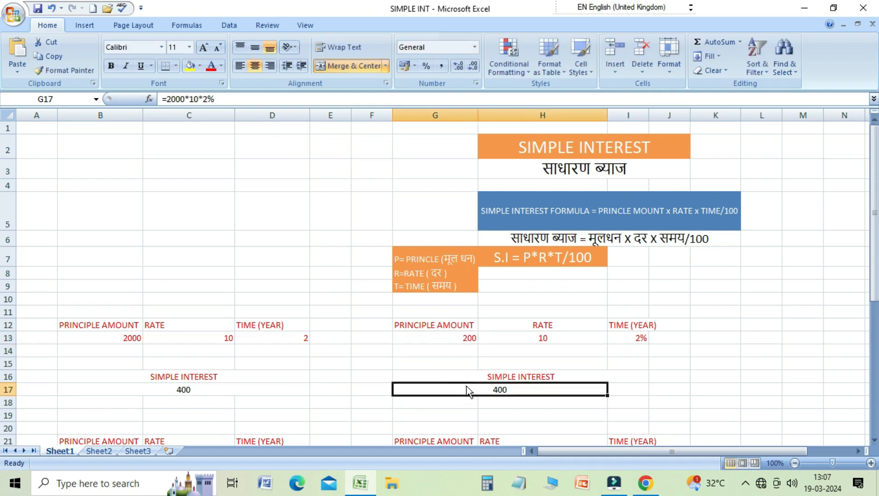
Undo the principal amount change and the constant entry to restore the cell-reference formula in G17, and check that formula
click(463, 340)
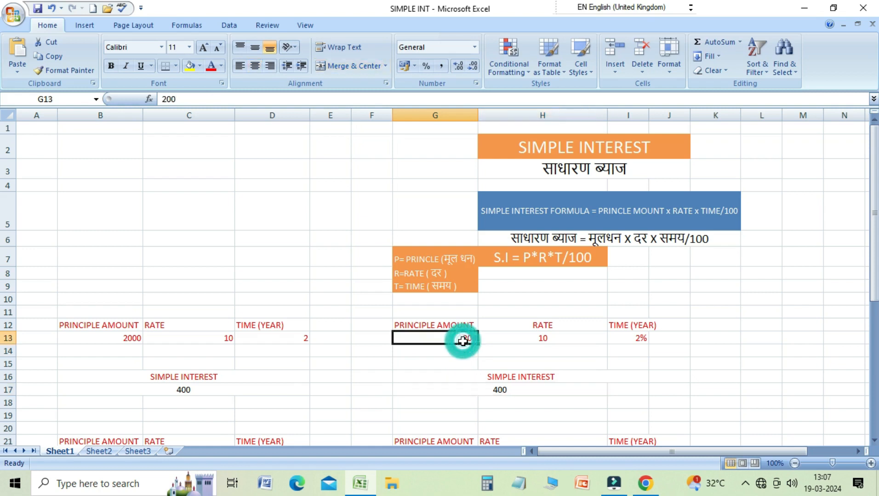
key(ctrl+z)
click(475, 389)
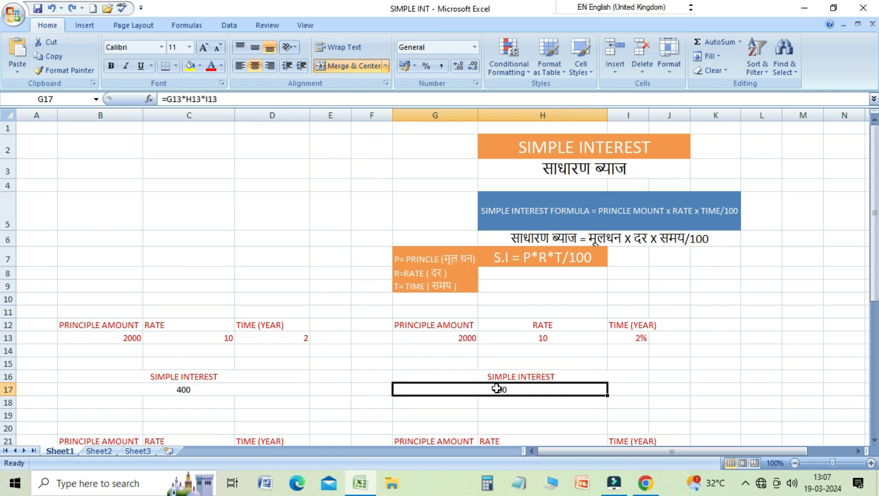
Examine the second pair of yearly tables, comparing the plain inputs in B22:D22 with the percentage rate in H22
key(Down)
key(Down)
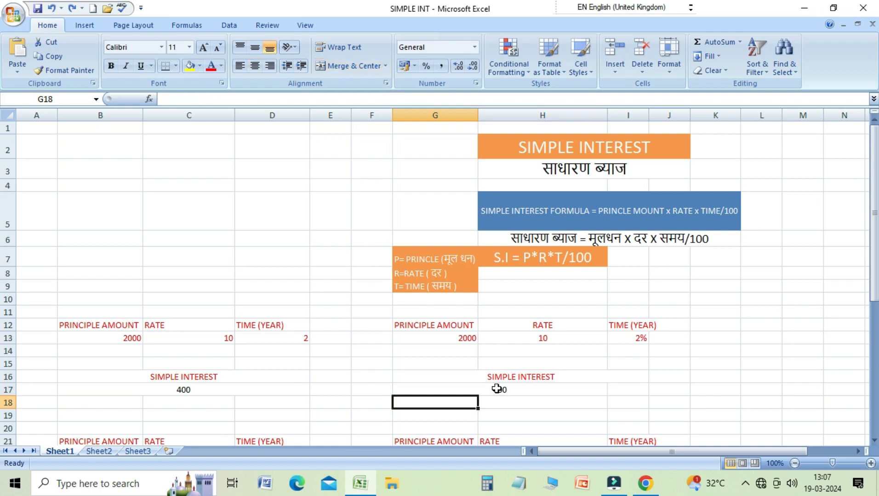
key(Left)
key(Left)
key(Left)
key(Left)
key(Left)
key(Left)
key(Down)
key(Down)
key(Down)
key(Down)
key(Down)
key(Down)
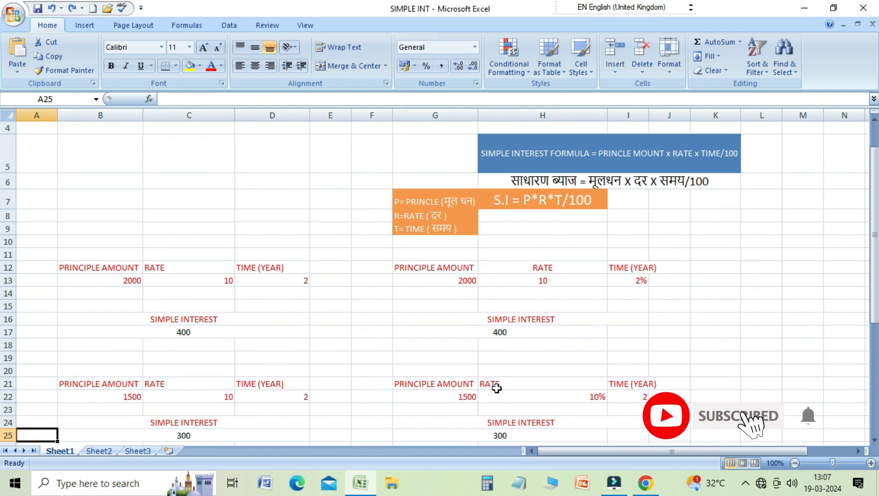
key(Up)
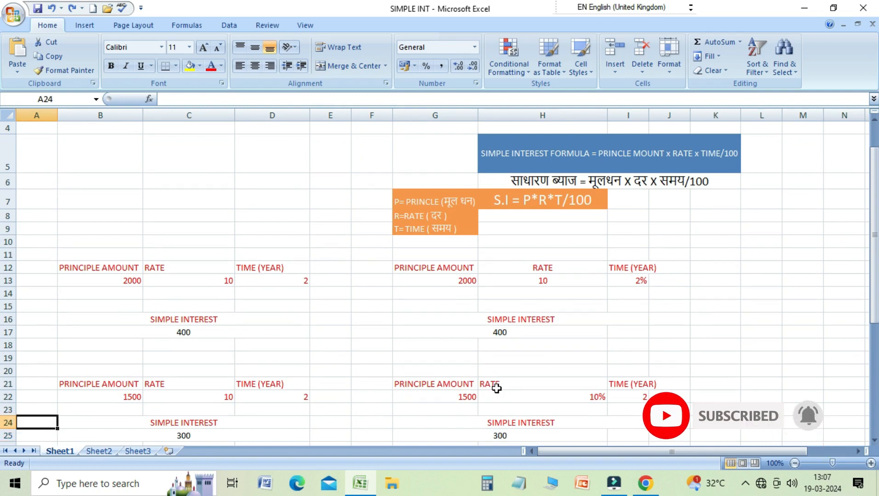
key(Up)
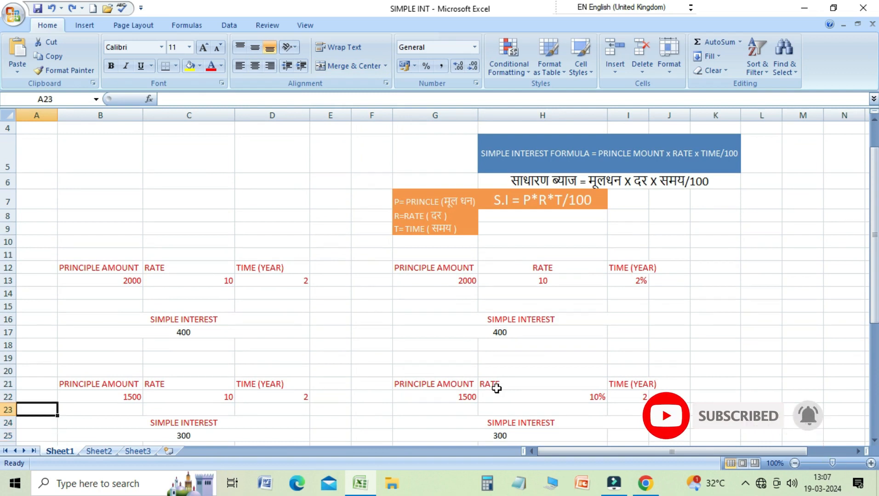
key(Right)
key(Right)
key(Up)
key(Left)
key(Right)
key(Right)
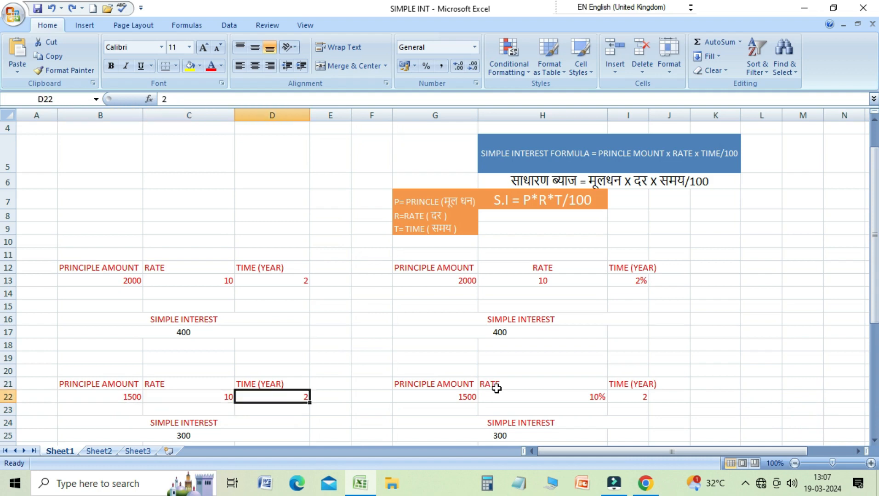
key(Right)
key(Right)
key(Right)
key(Right)
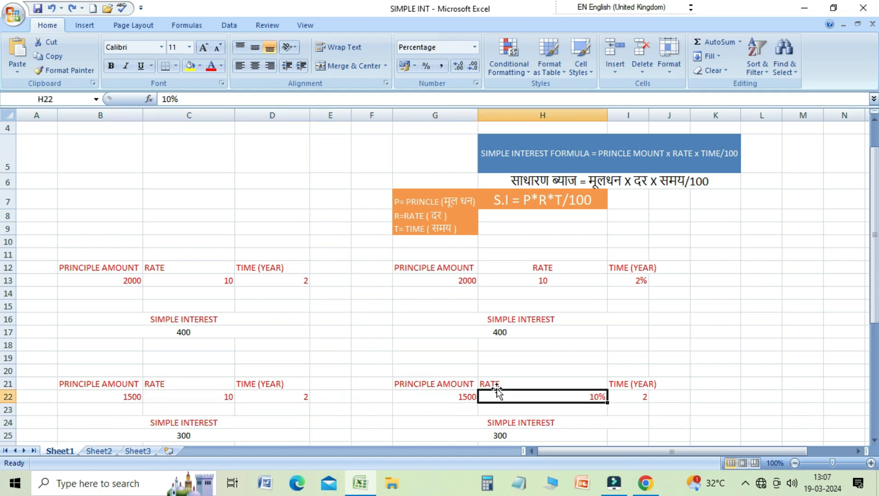
Examine the first MONTH table, including the principal amount, rate and time in months in B30:D30
key(Down)
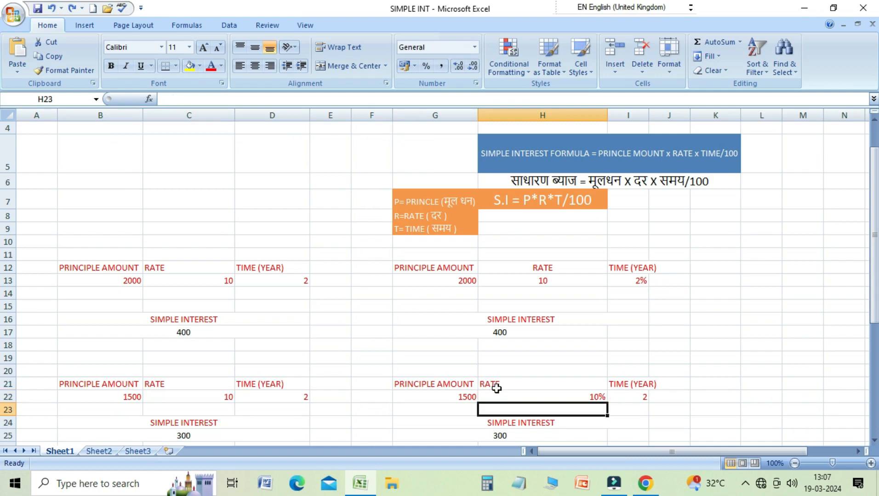
key(Down)
key(Down)
key(Down)
key(Down)
key(Down)
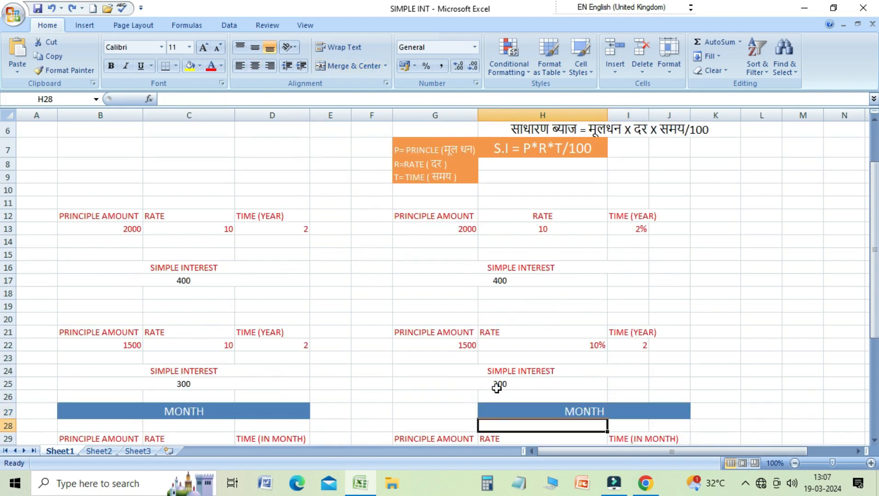
key(Left)
key(Left)
key(Left)
key(Left)
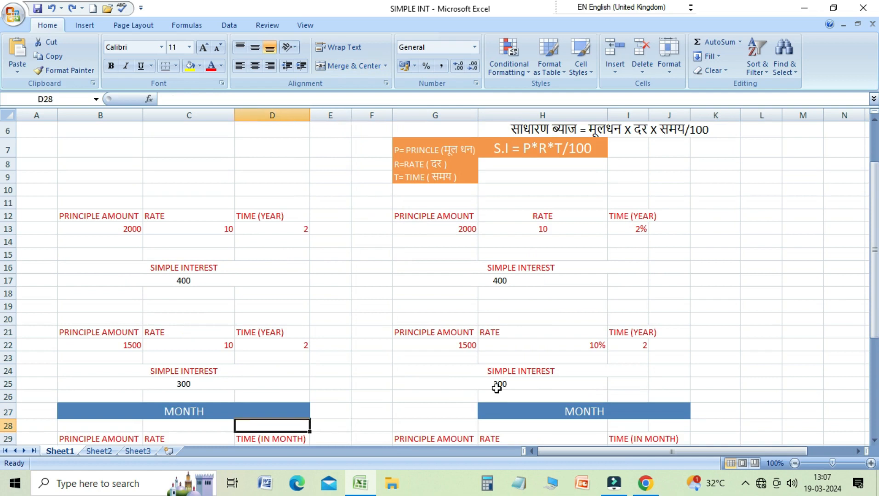
key(Up)
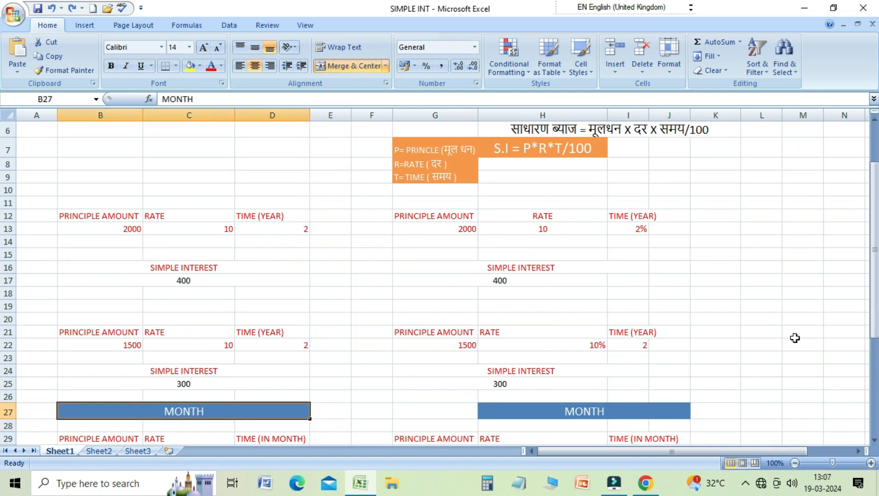
drag(873, 237, 873, 296)
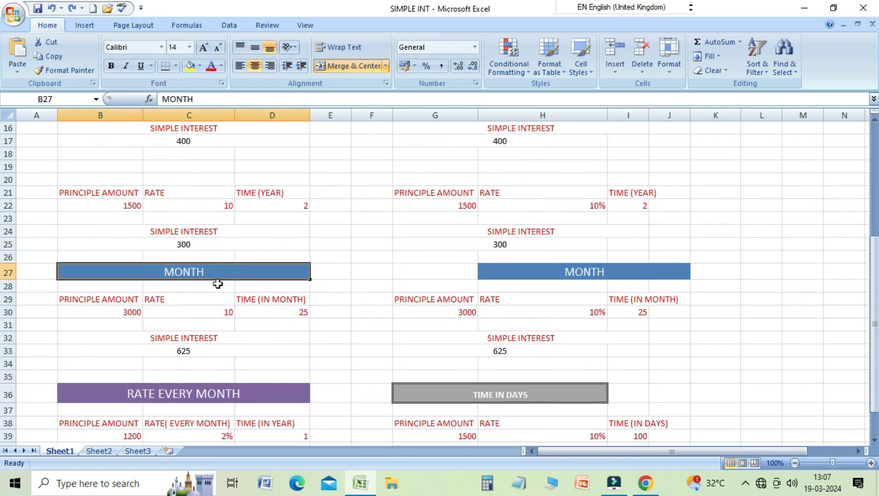
click(194, 305)
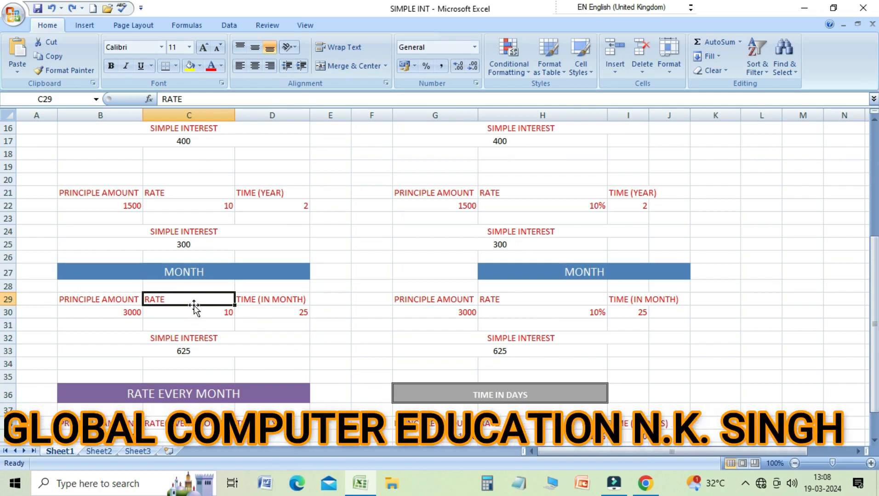
key(Down)
key(Left)
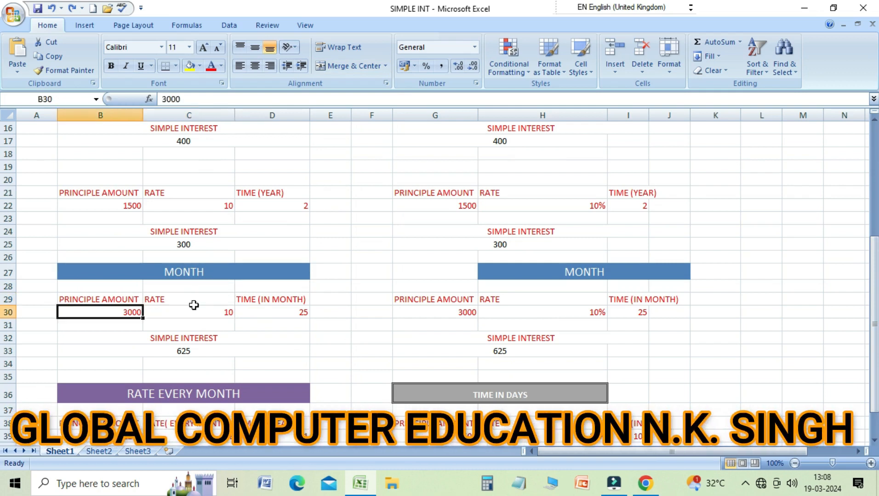
key(Right)
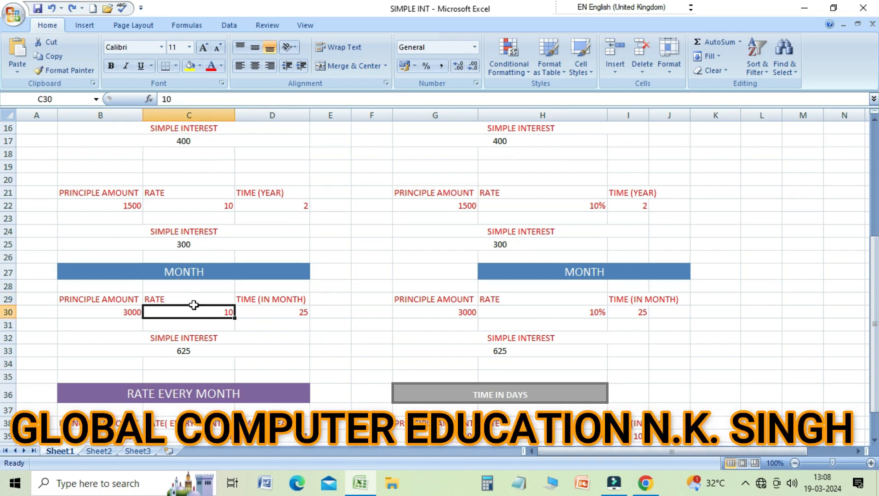
key(Right)
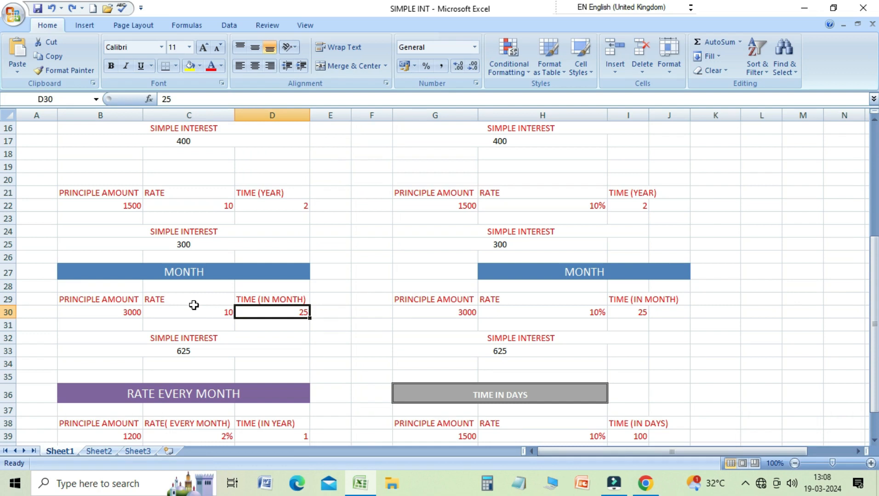
key(Down)
key(Down)
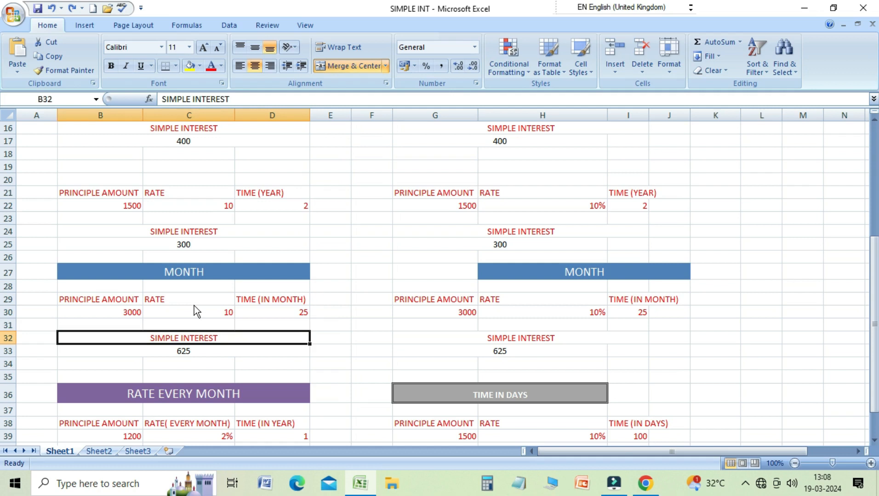
Try to re-enter the MONTH table's simple interest formula in B33 as =B30*C30*D30/12)
key(Down)
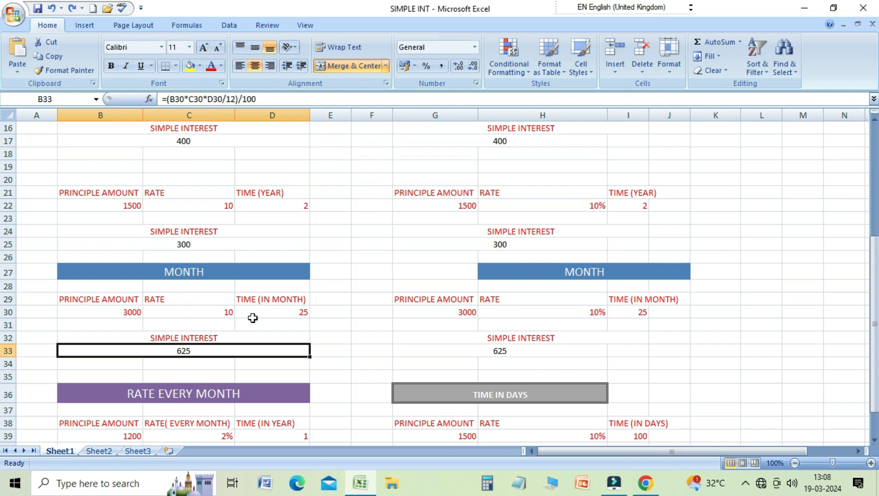
text(=)
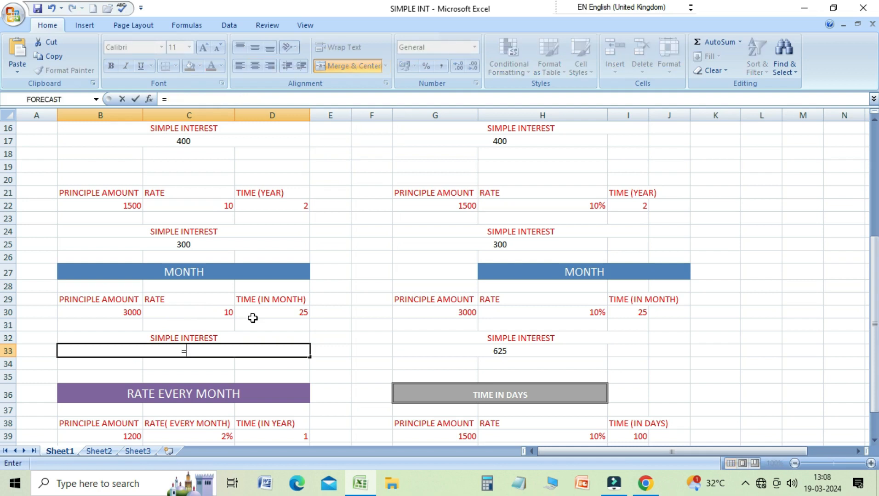
click(115, 314)
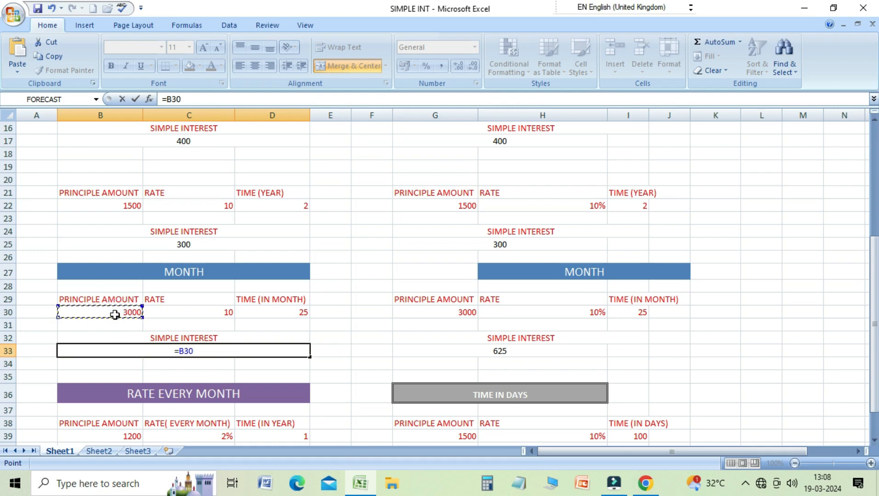
text(*)
click(200, 314)
text(*)
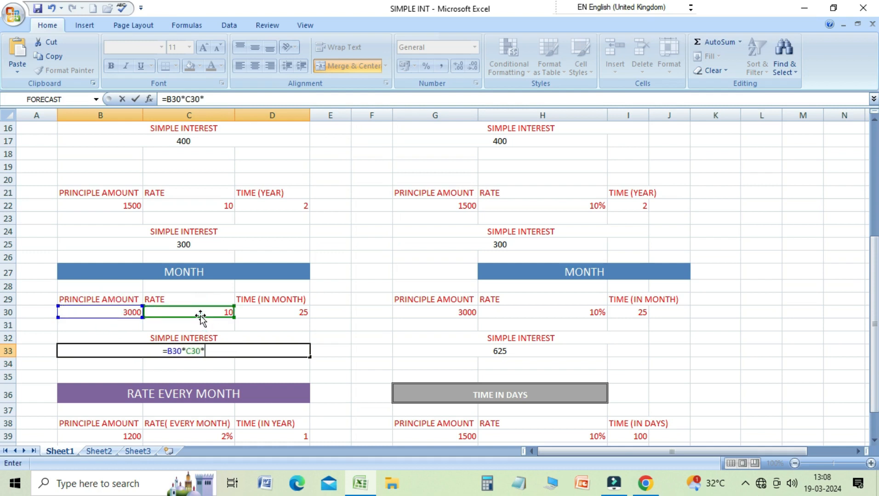
click(270, 311)
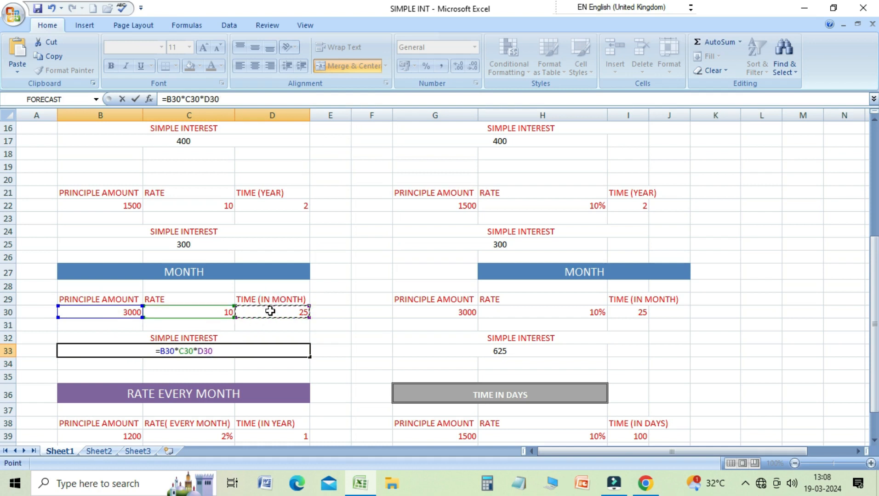
text(/12)
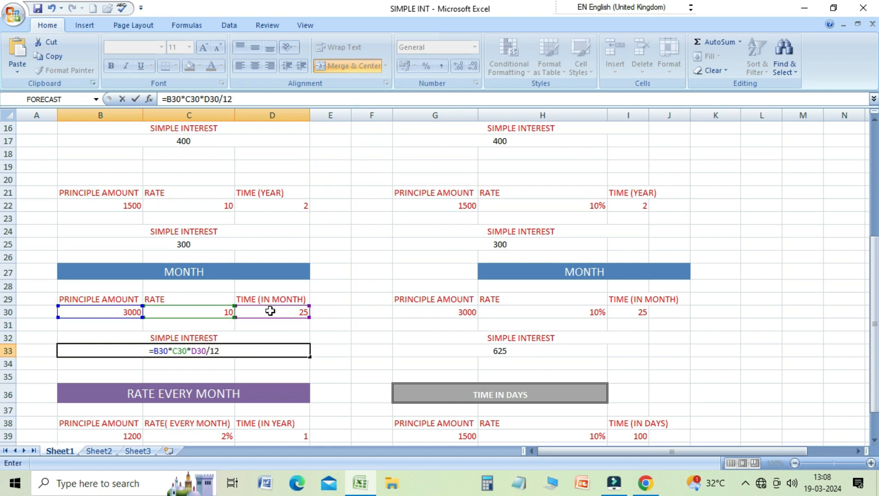
text())
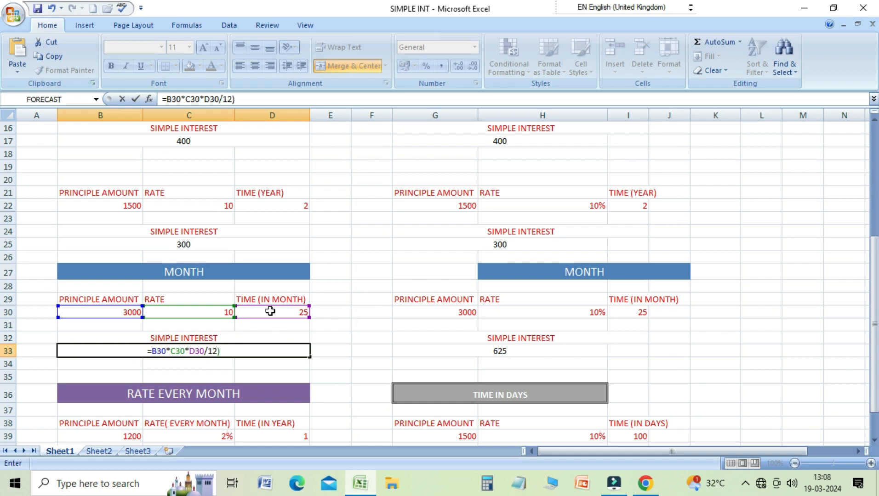
key(Return)
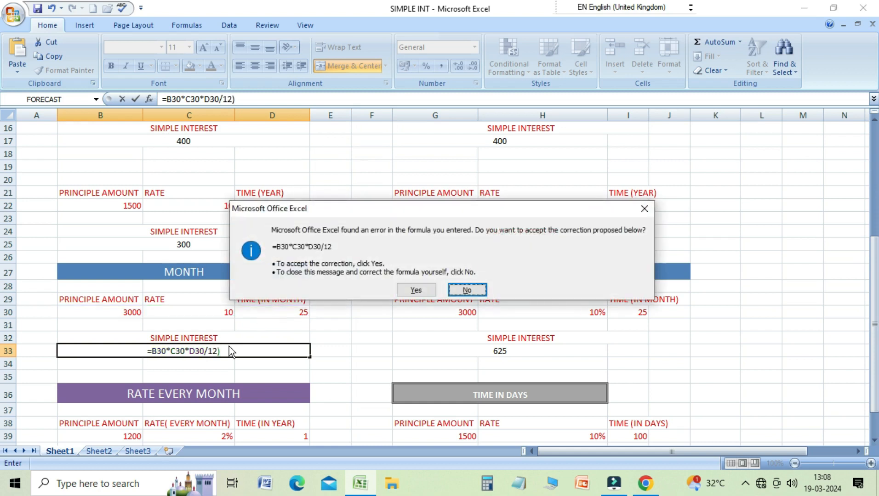
click(646, 209)
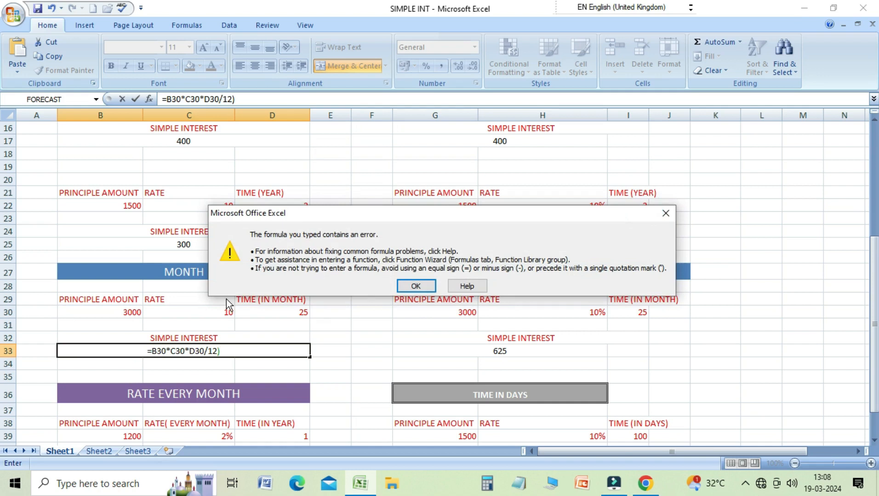
click(416, 286)
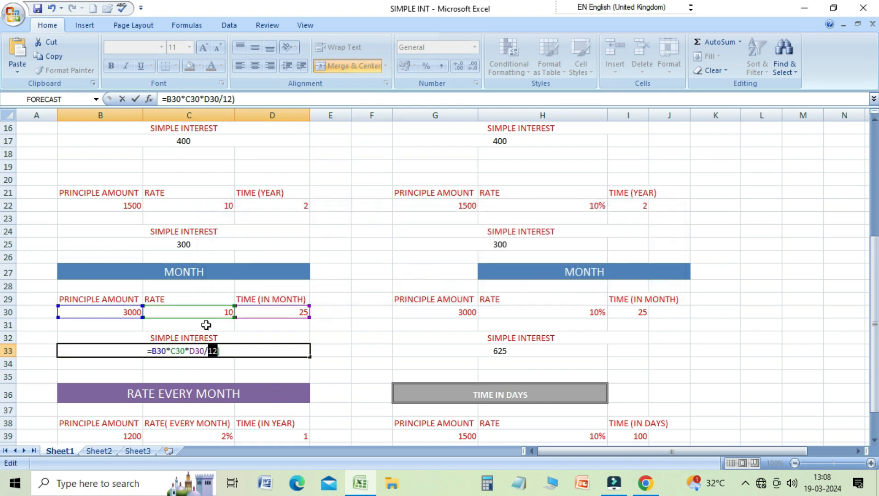
Complete the first MONTH table's simple interest formula in B33 as =(B30*C30*D30/12)/100
click(153, 352)
text(()
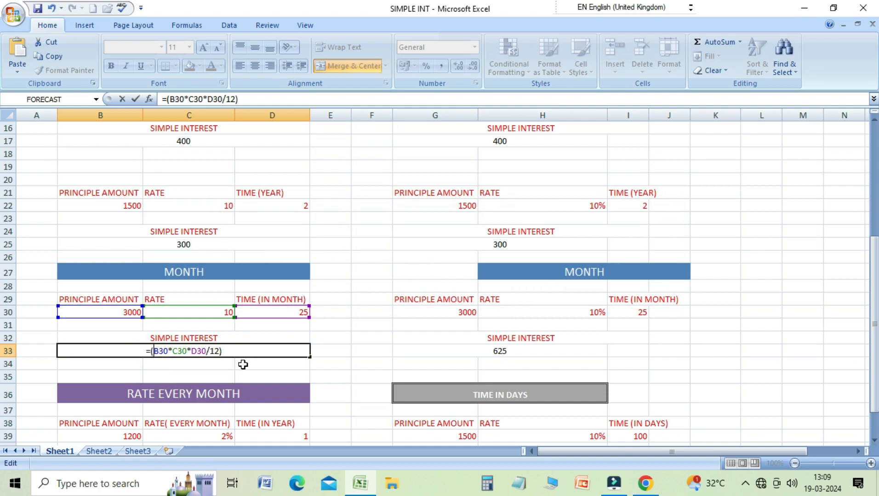
key(End)
text(/)
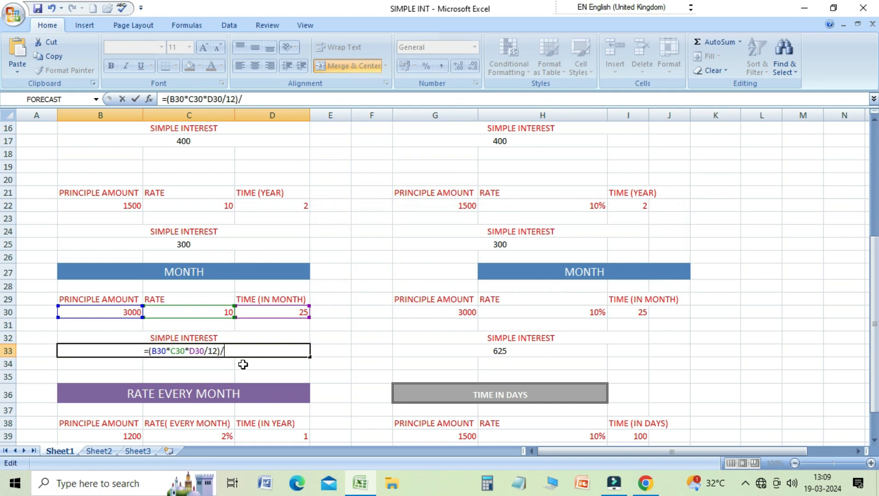
text(100)
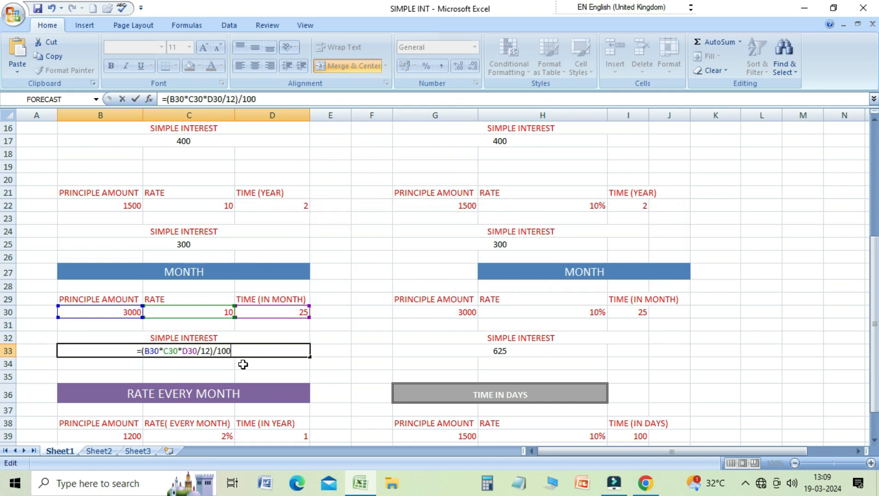
key(Return)
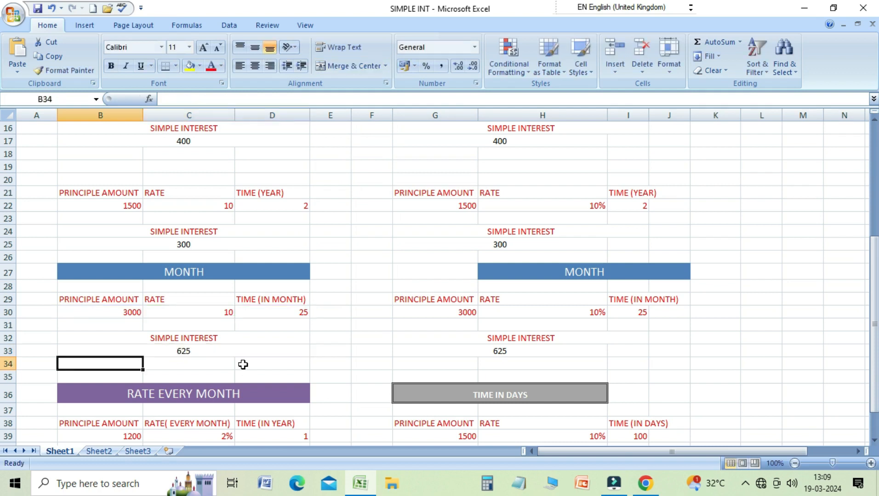
key(Up)
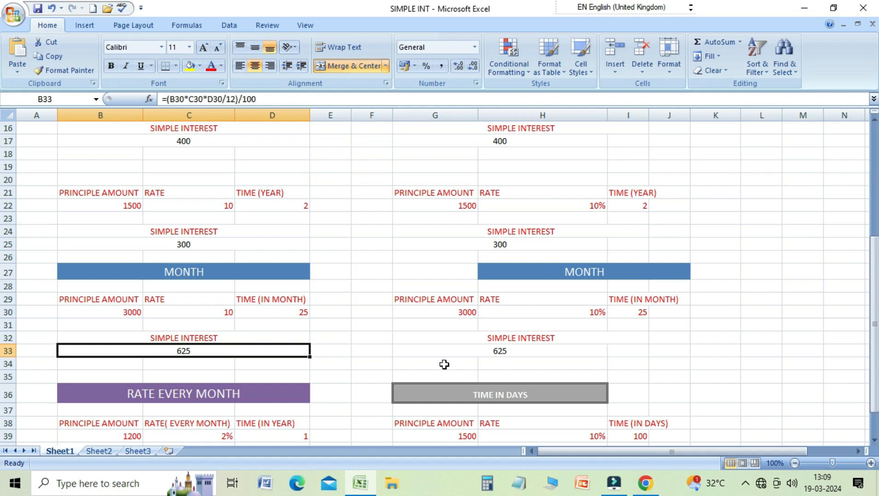
Examine the second MONTH table's simple interest formula in G33 and the cells it references, using the percentage rate
click(482, 355)
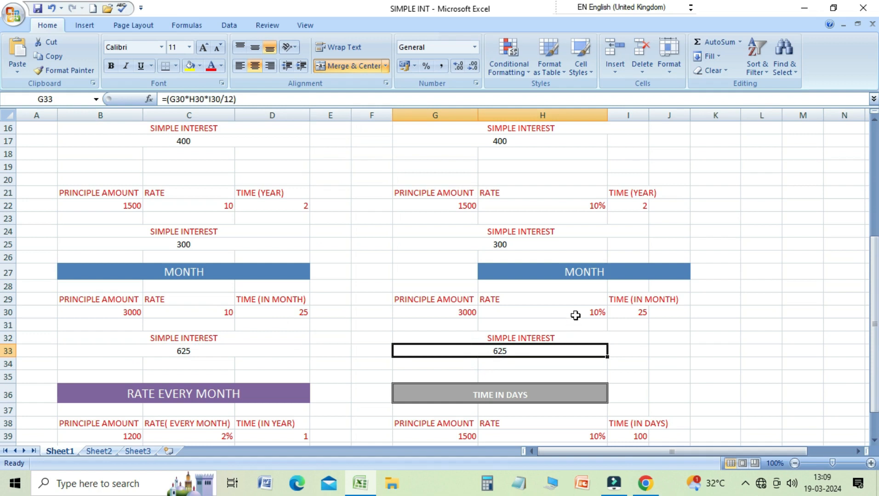
key(F2)
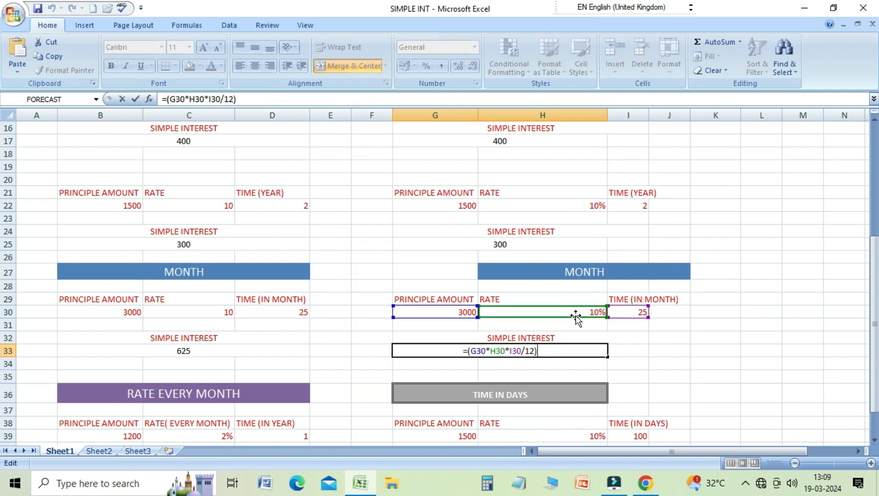
key(Left)
key(Left)
key(Left)
key(Left)
key(Left)
key(Left)
key(Left)
key(Left)
key(Left)
key(Left)
key(Left)
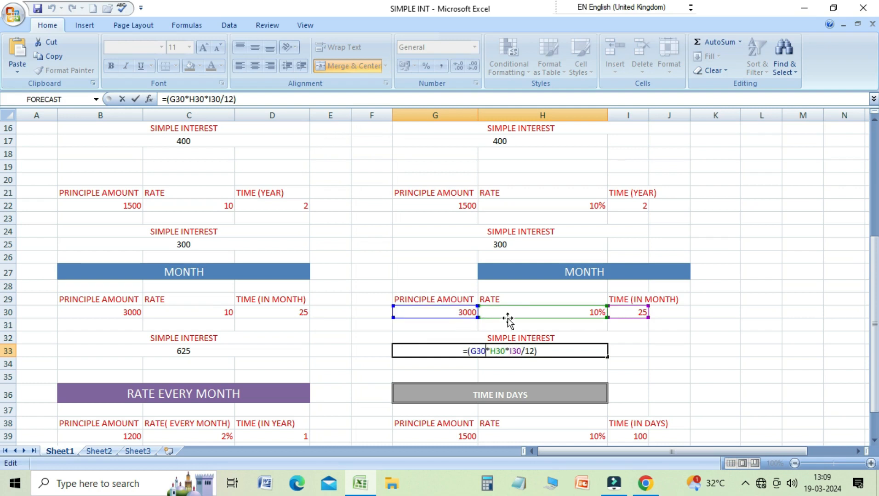
key(Return)
click(545, 353)
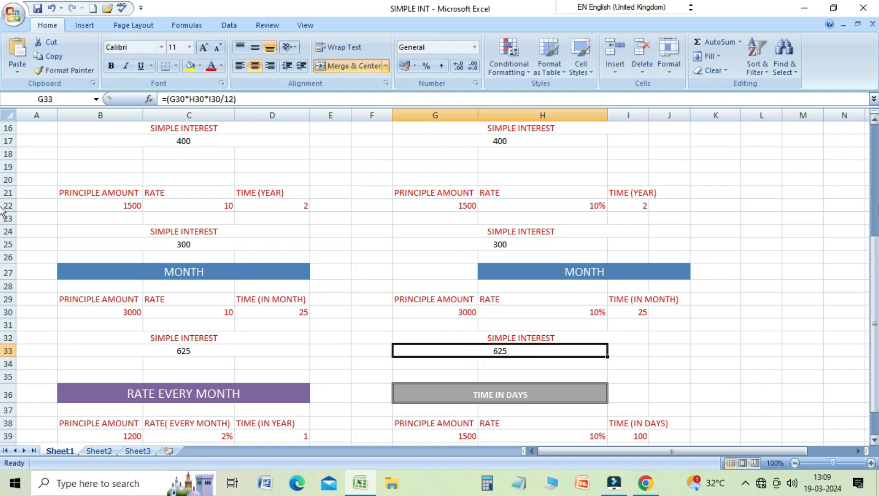
Re-enter the RATE EVERY MONTH table's simple interest formula in B42 as =B39*C39*D39*12
drag(875, 246, 875, 267)
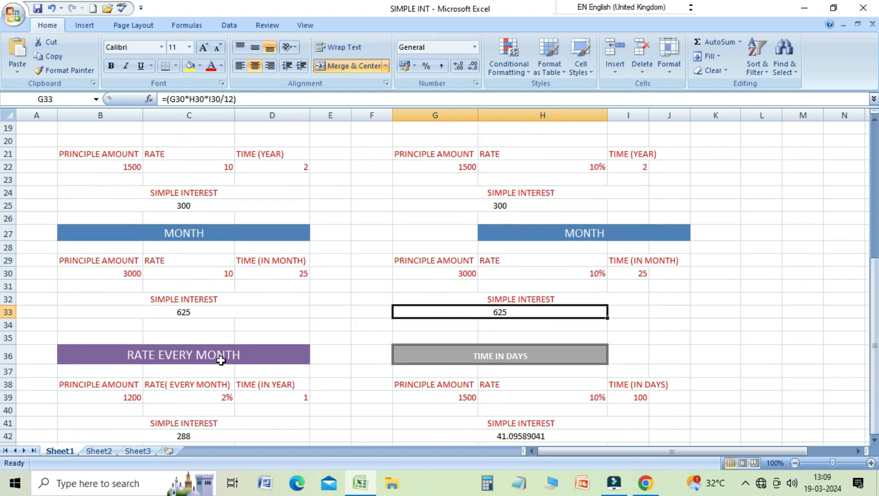
click(157, 364)
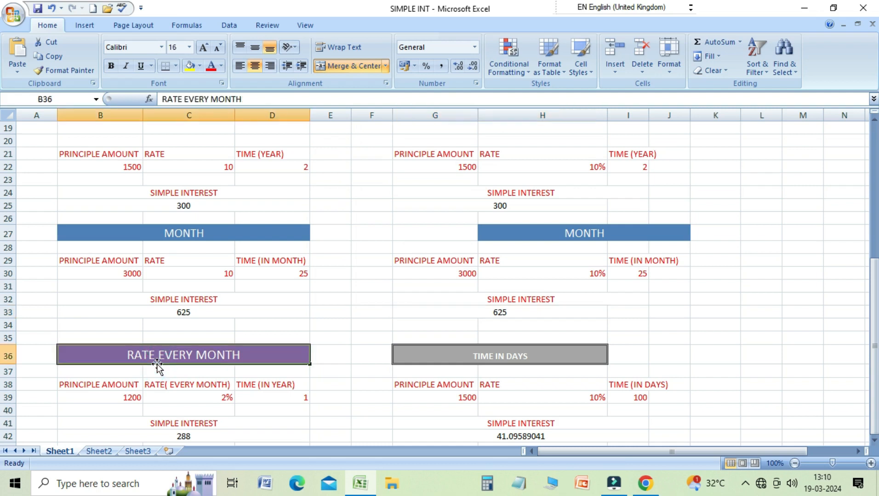
click(133, 398)
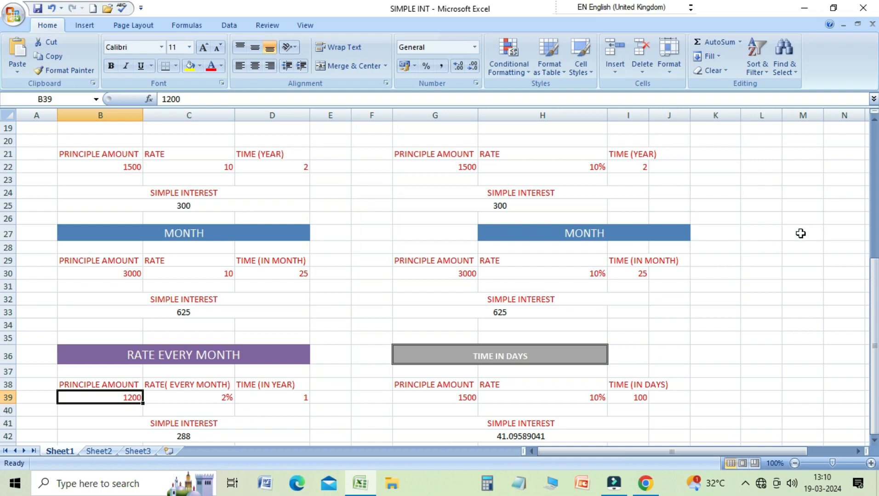
click(178, 436)
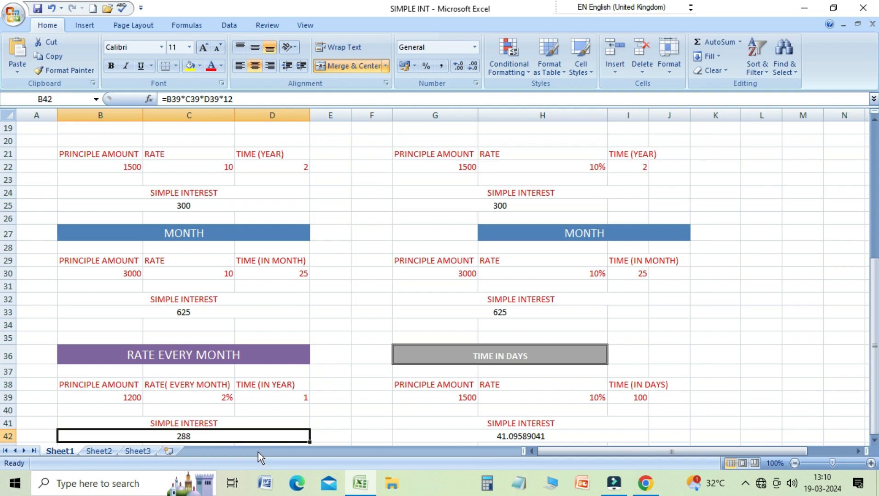
text(=)
click(118, 399)
text(*)
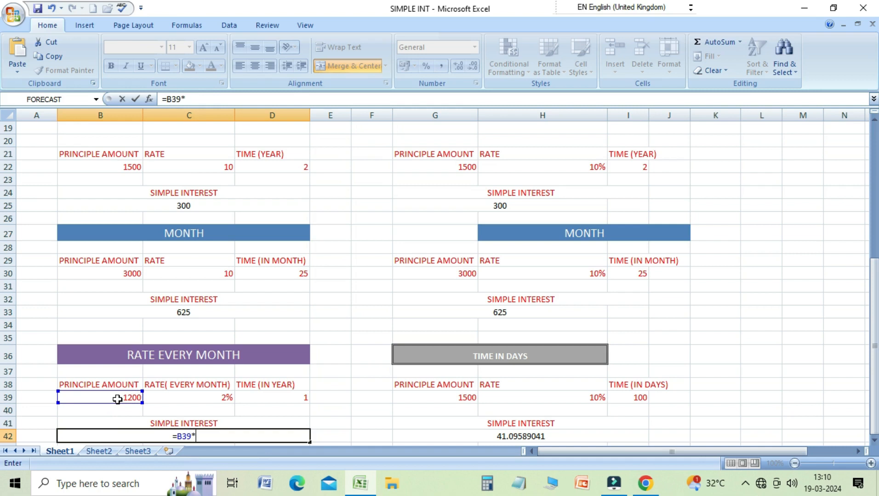
click(196, 401)
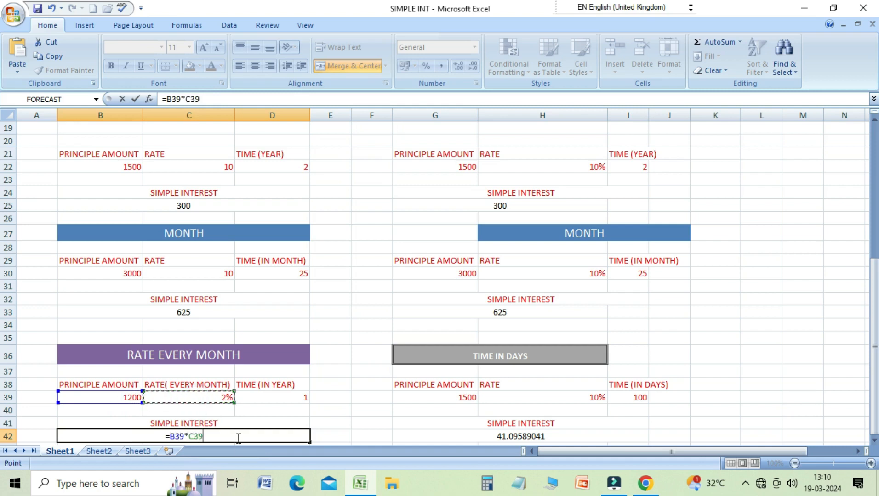
text(*)
click(275, 401)
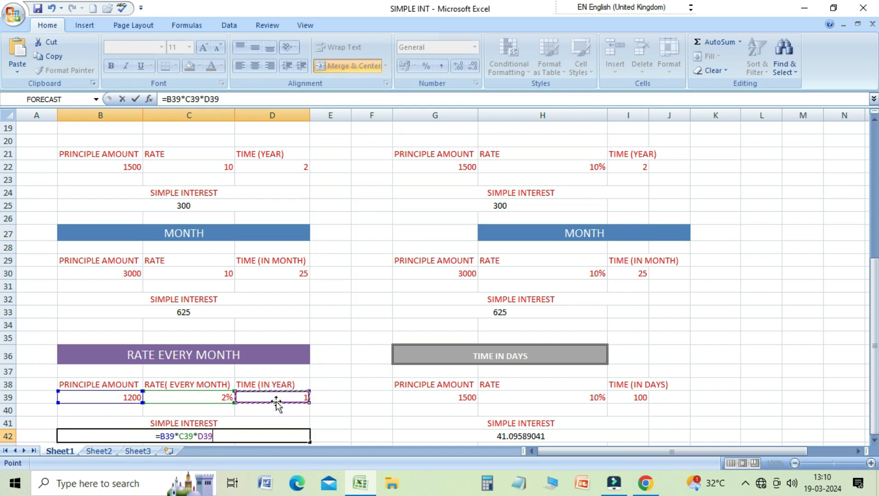
text(*12)
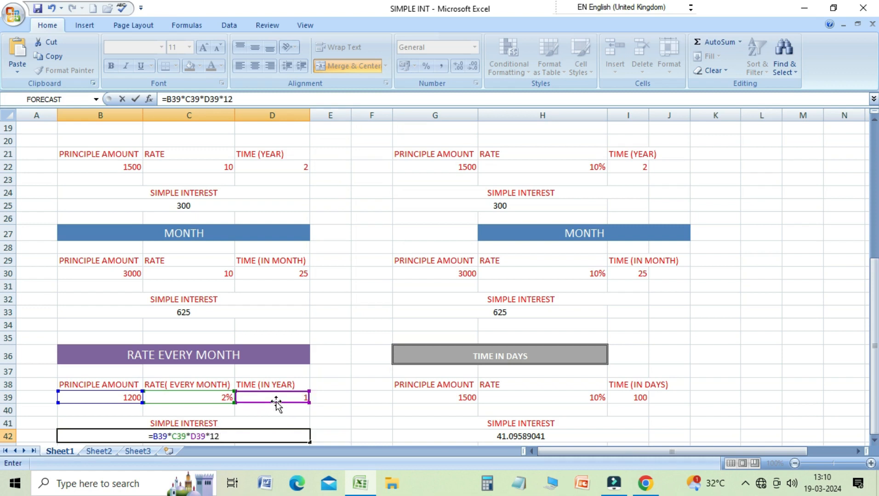
key(Return)
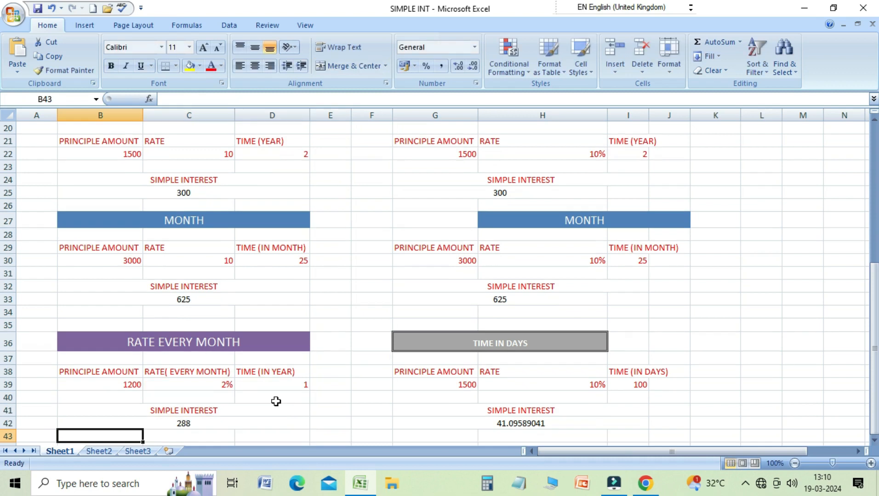
key(Up)
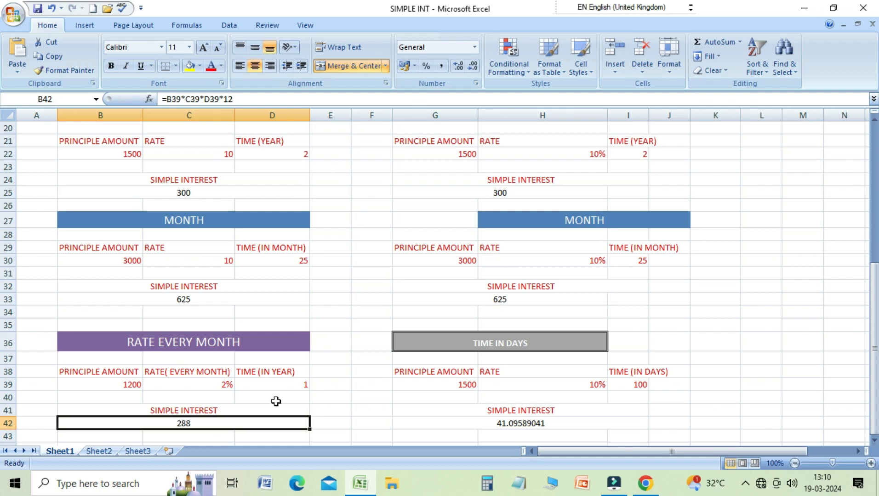
Examine the TIME IN DAYS table, including its principal amount, rate and time in days in G39:I39
key(Right)
key(Right)
key(Right)
key(Right)
key(Up)
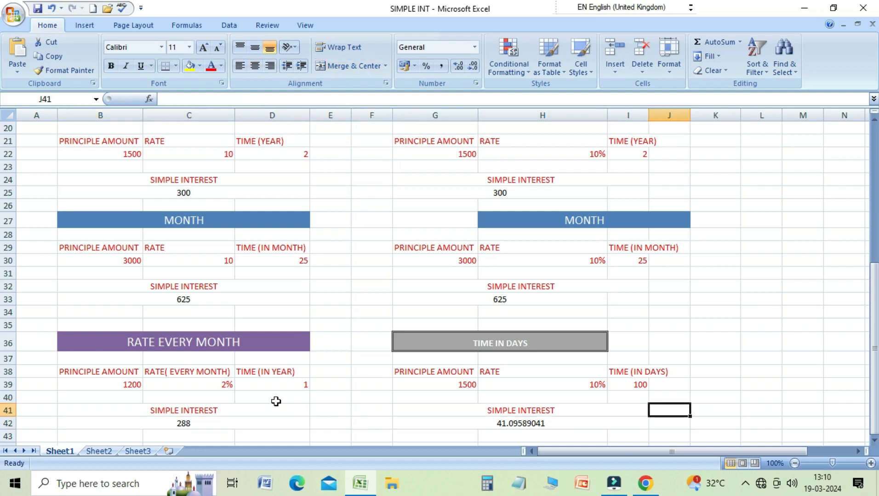
click(500, 351)
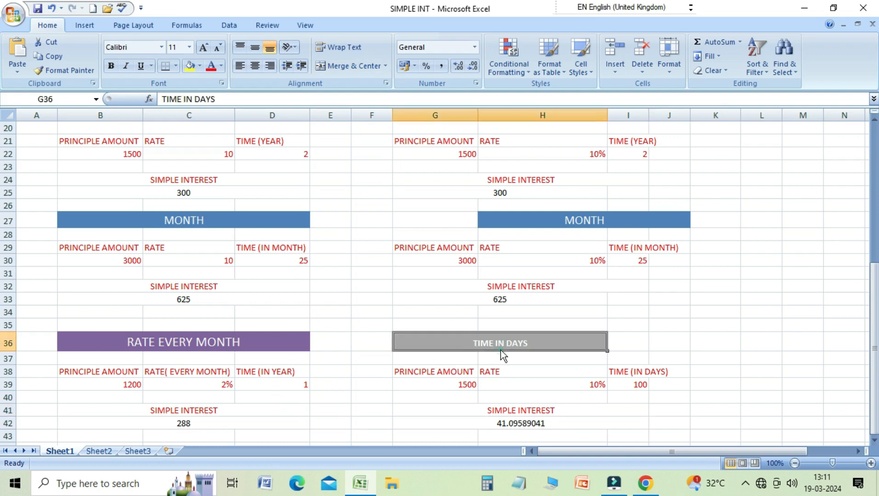
click(640, 386)
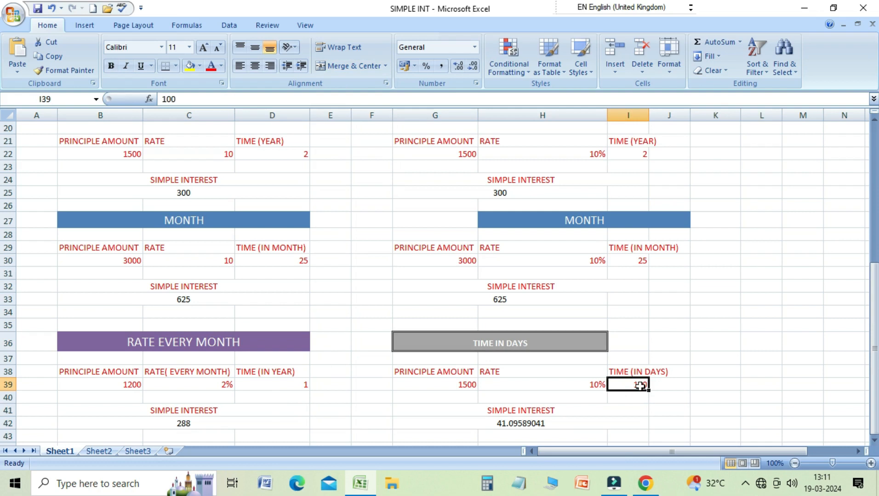
click(469, 388)
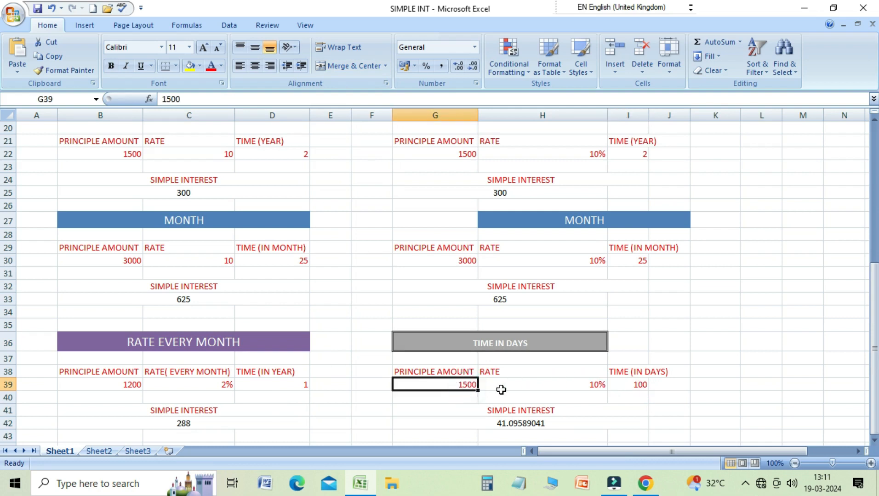
click(515, 390)
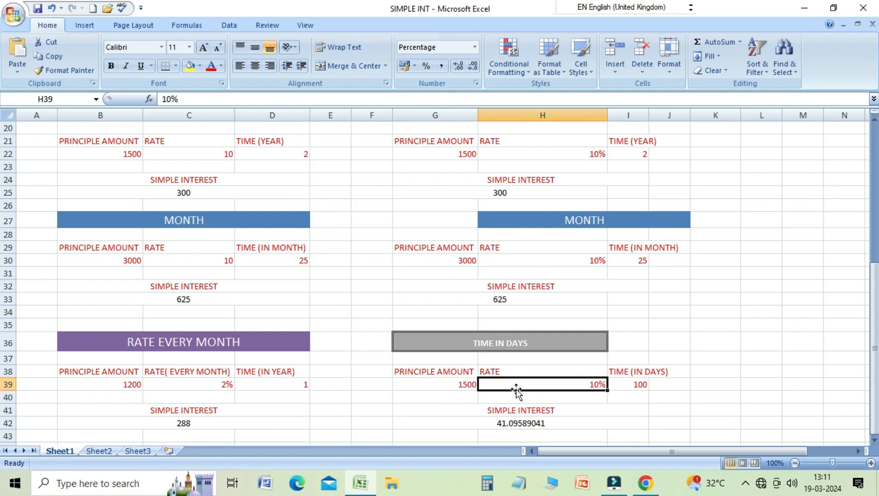
click(620, 386)
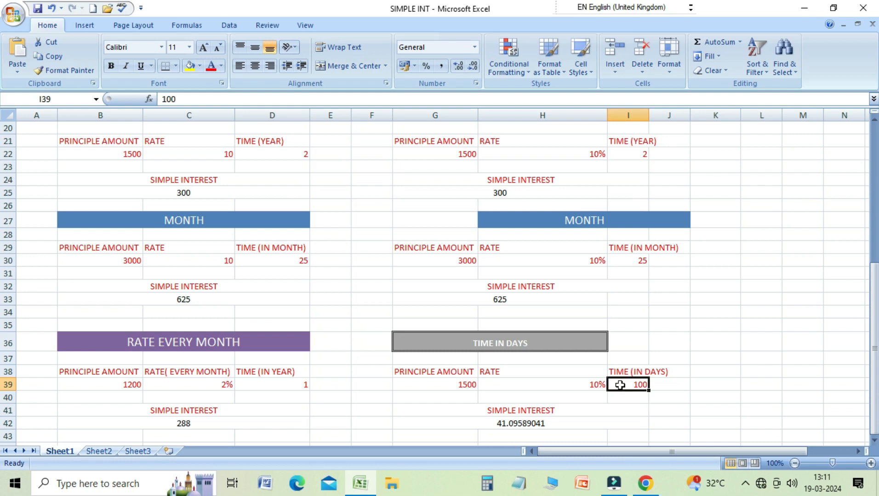
Re-enter the TIME IN DAYS table's simple interest formula in G42 as =G39*H39*I39/365
click(517, 425)
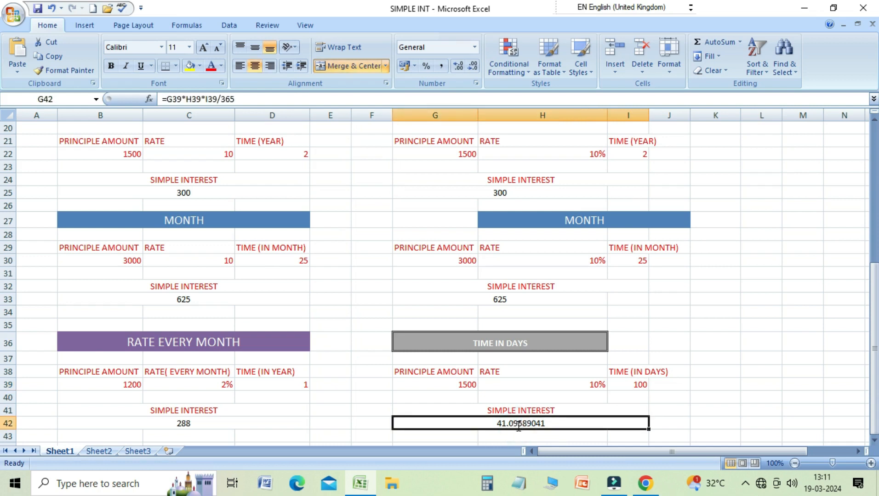
text(=)
click(453, 385)
text(*)
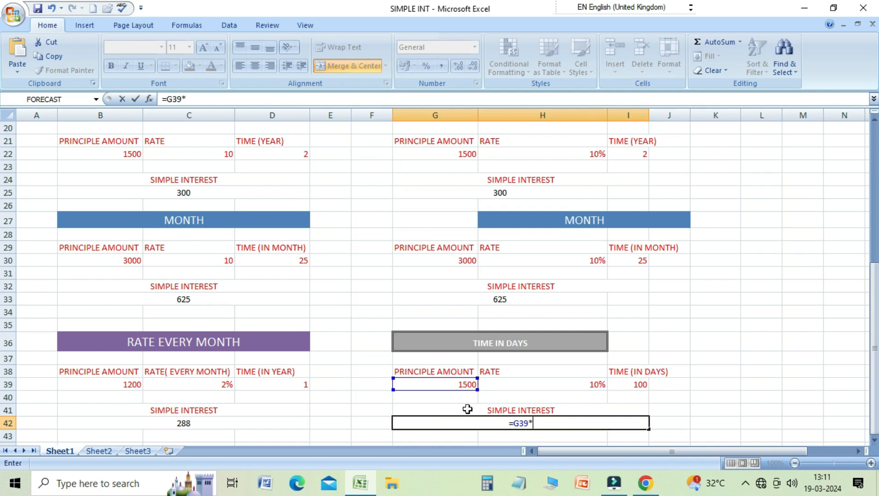
click(523, 385)
text(*)
click(623, 385)
text(/)
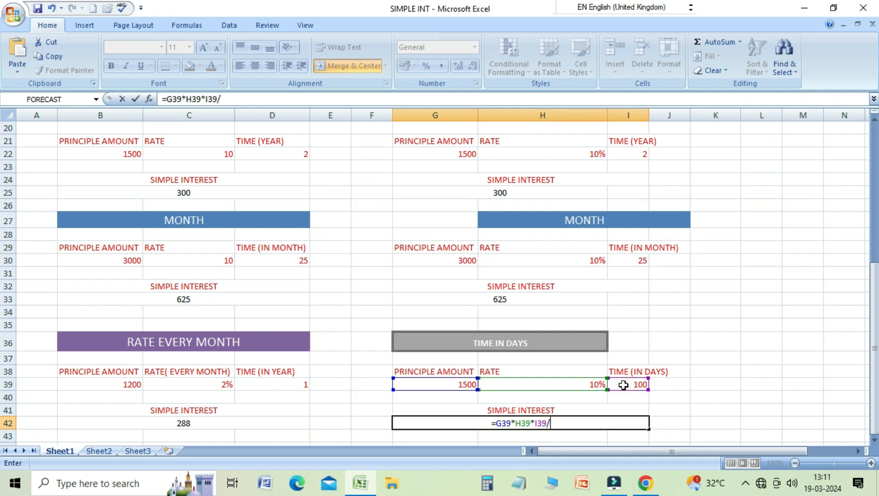
text(365)
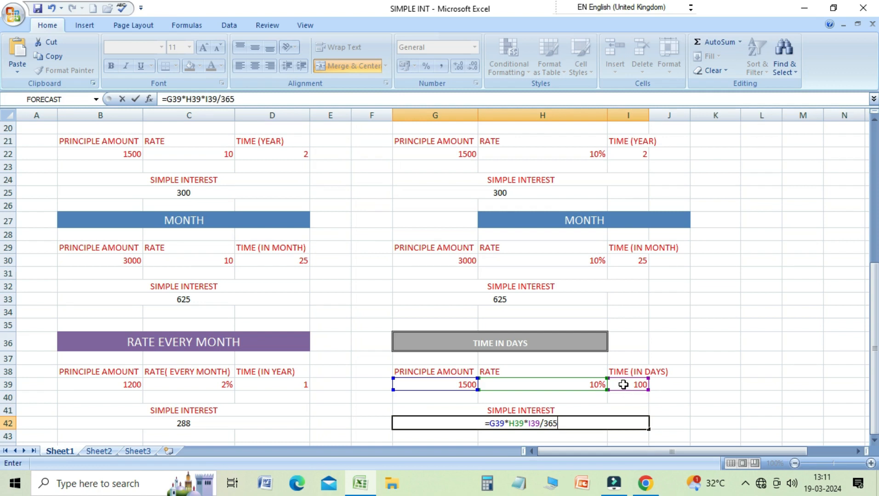
key(Return)
key(Up)
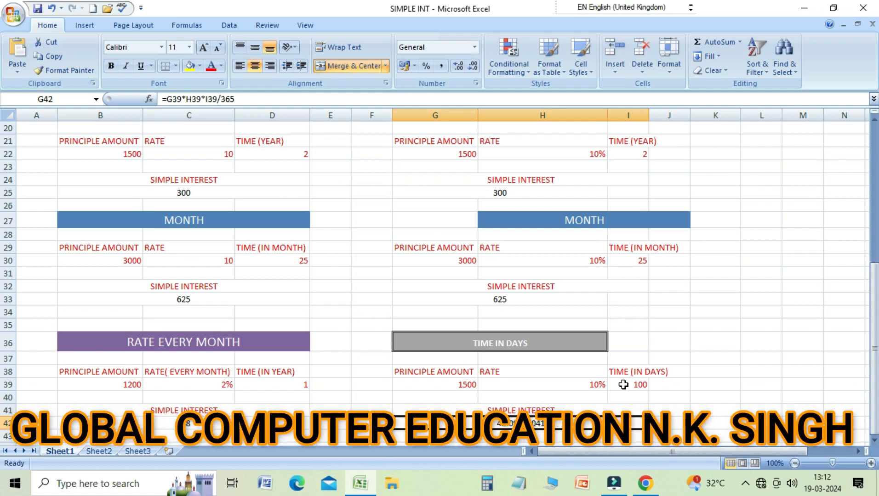
Review the worksheet back up to the SIMPLE INTEREST heading and the P*R*T/100 formula notes
key(Up)
key(Up)
key(Up)
key(Up)
key(Up)
key(Up)
key(Up)
key(Up)
key(Up)
key(Up)
key(Up)
key(Up)
key(Up)
key(Up)
key(Up)
key(Up)
key(Up)
key(Up)
key(Up)
key(Up)
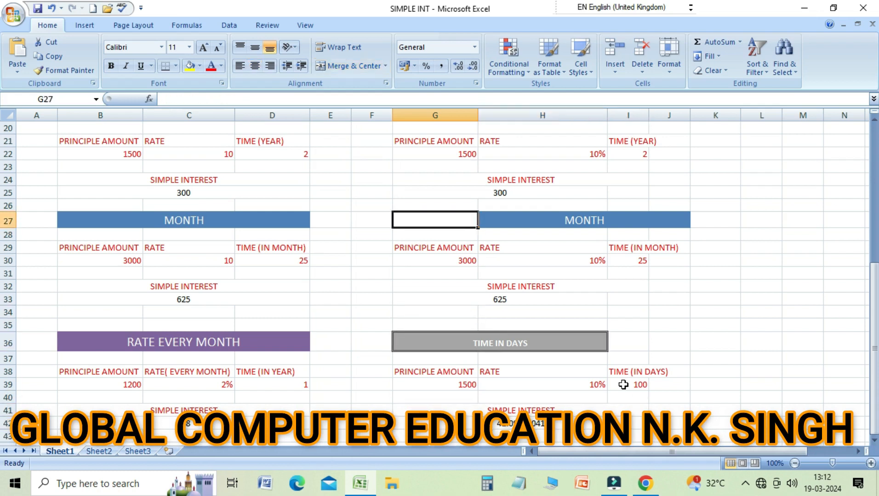
key(Down)
key(Down)
key(Down)
key(Down)
key(Down)
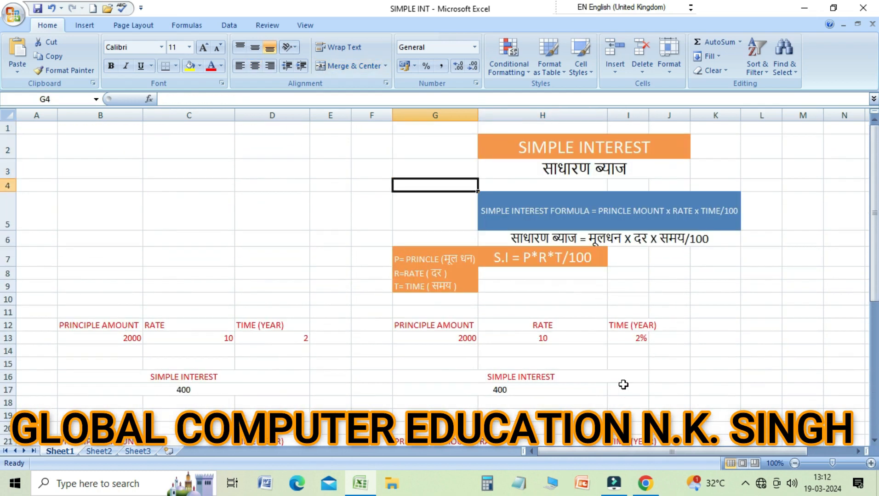
key(Down)
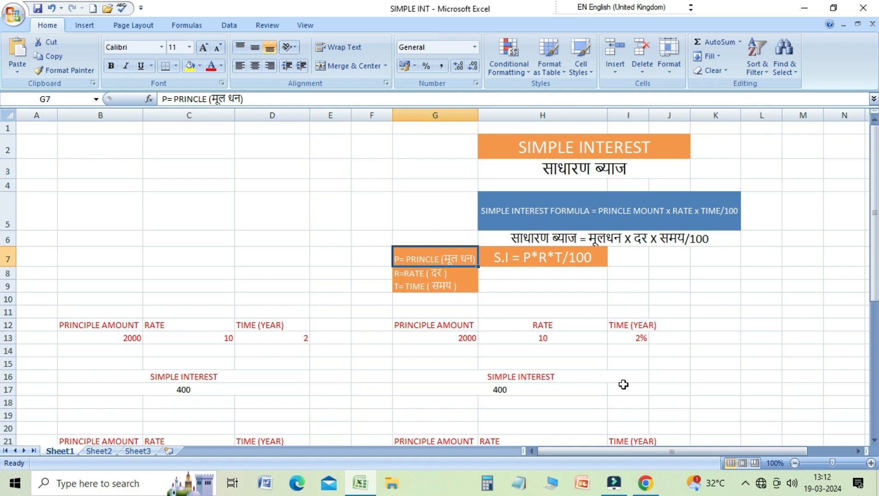
Review the yearly and MONTH simple interest tables below the formula notes
key(Down)
key(Down)
key(Down)
key(Down)
key(Down)
key(Down)
key(Down)
key(Down)
key(Down)
key(Down)
key(Down)
key(Down)
key(Down)
key(Down)
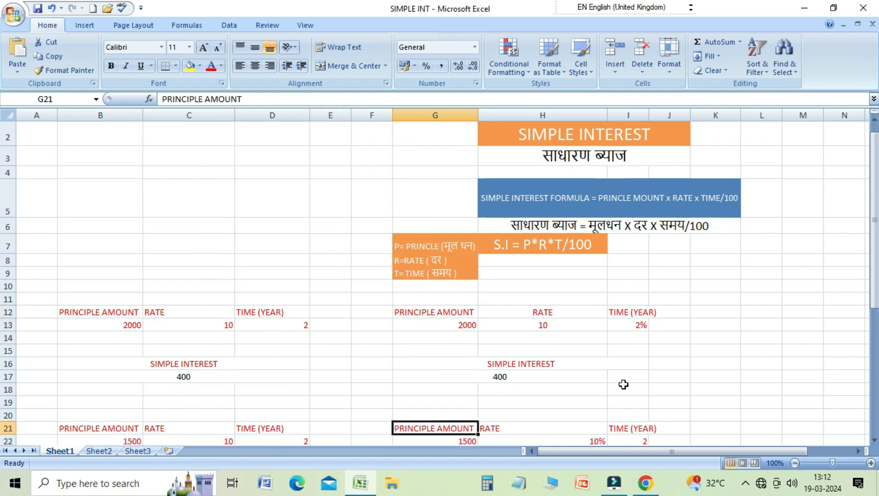
key(Down)
key(Down)
key(Down)
key(Down)
key(Down)
key(Down)
key(Down)
key(Down)
key(Down)
key(Down)
key(Down)
key(Down)
key(Down)
key(Down)
key(Up)
key(Up)
key(Up)
key(Up)
key(Up)
key(Up)
key(Up)
key(Up)
key(Up)
key(Up)
key(Up)
key(Up)
key(Up)
key(Up)
key(Up)
key(Up)
key(Up)
key(Up)
key(Up)
key(Up)
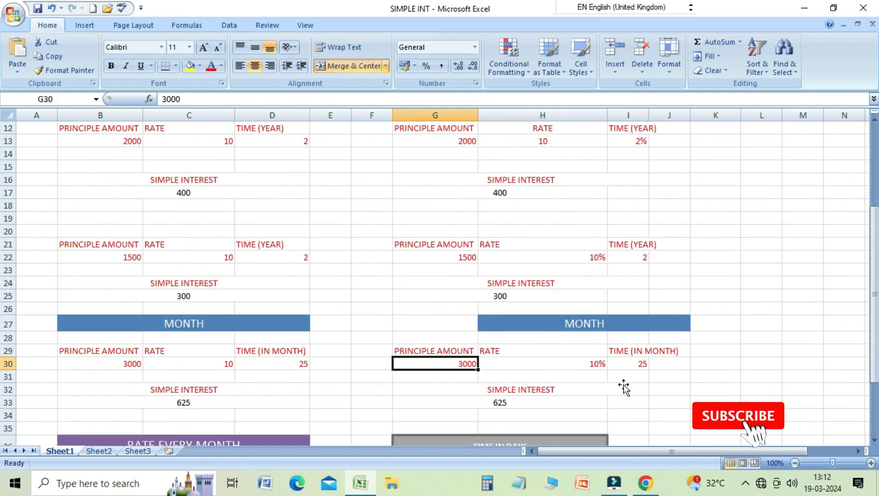
Examine the rate and time notes under the P*R*T/100 formula and the first yearly table starting in G13
key(Down)
key(Down)
key(Down)
key(Down)
key(Down)
key(Down)
key(Down)
key(Down)
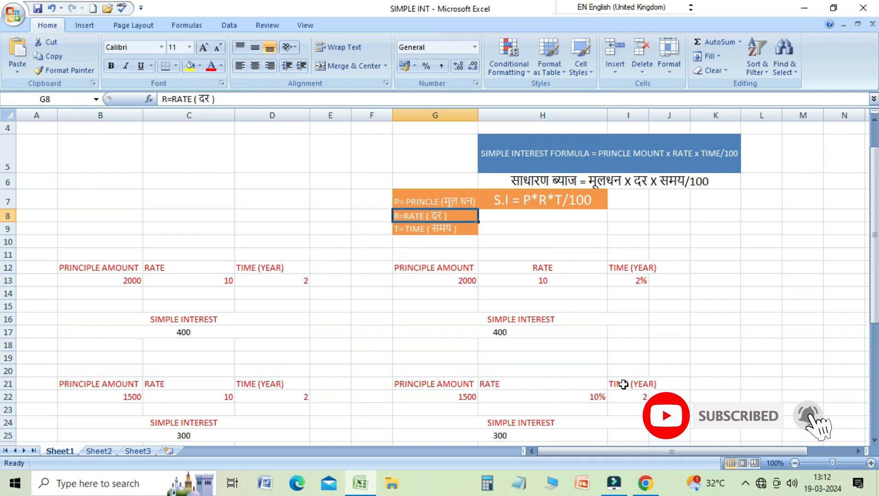
key(Down)
key(Down)
key(Down)
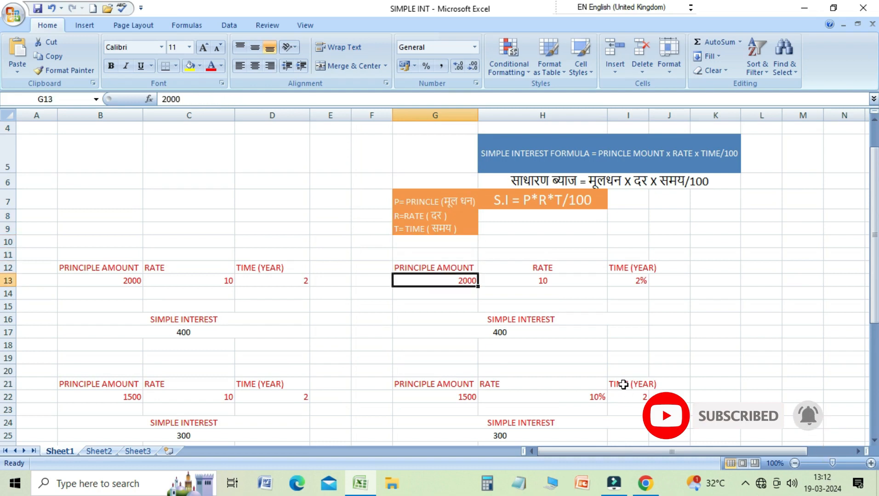
Review column G from the first yearly table's result through the second yearly table to the MONTH table
key(Down)
key(Down)
key(Down)
key(Down)
key(Down)
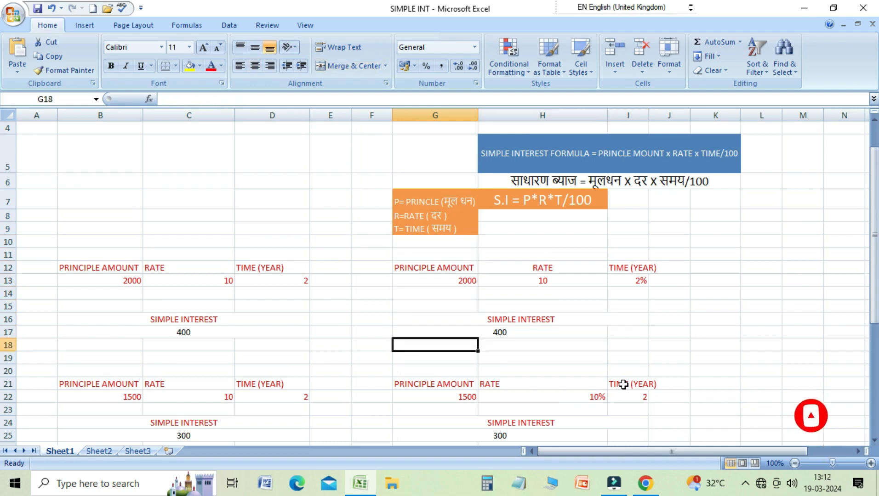
key(Down)
key(Down)
key(Down)
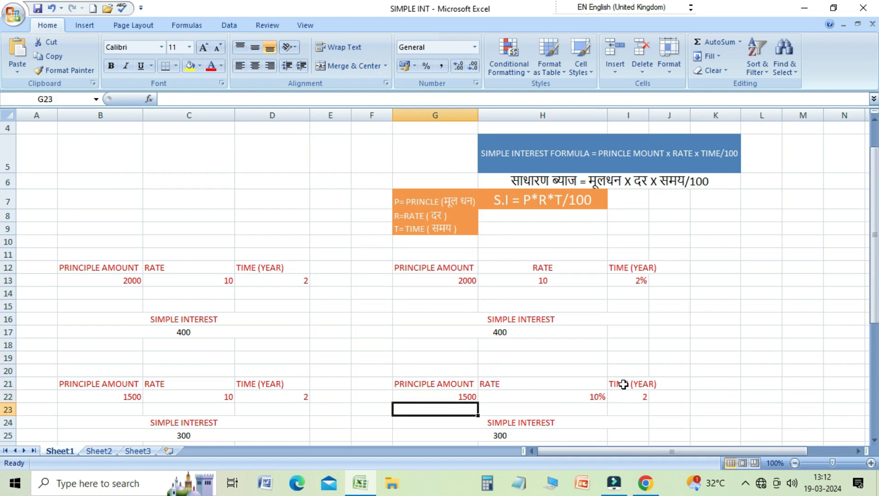
key(Down)
key(Down)
key(Down)
key(Down)
key(Down)
key(Down)
key(Down)
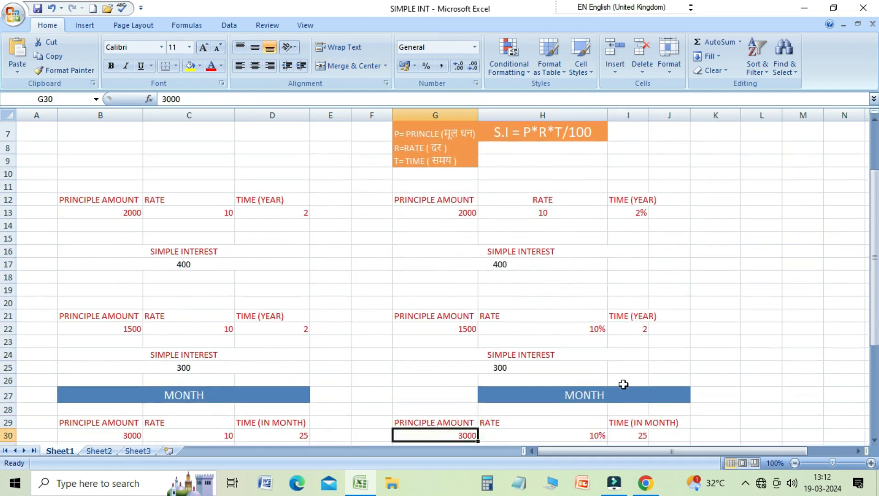
key(Down)
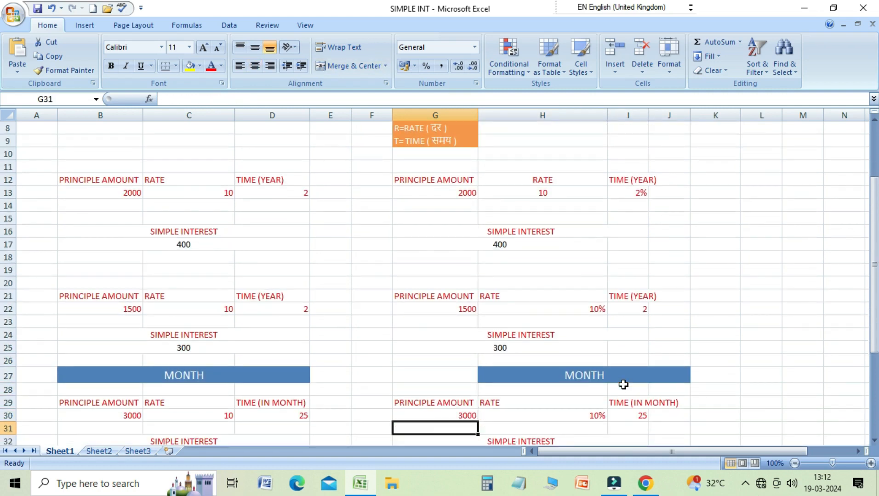
Examine the MONTH heading in B27 and compare the two MONTH tables' simple interest formulas in B33 and G33
key(Up)
key(Up)
key(Up)
key(Left)
key(Left)
key(Left)
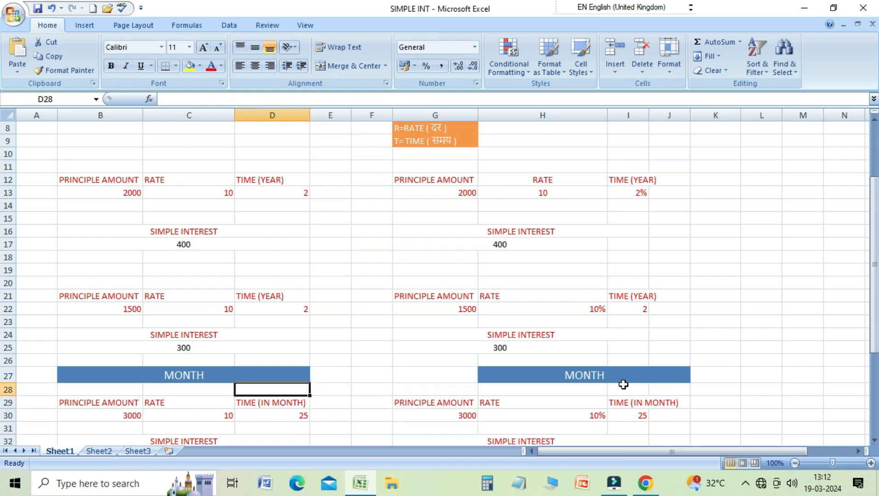
key(Left)
key(Up)
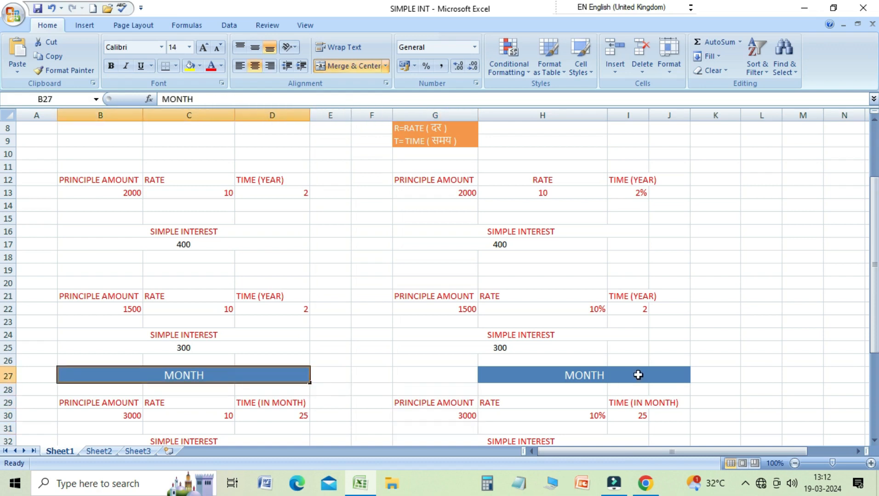
drag(875, 268, 875, 305)
click(214, 391)
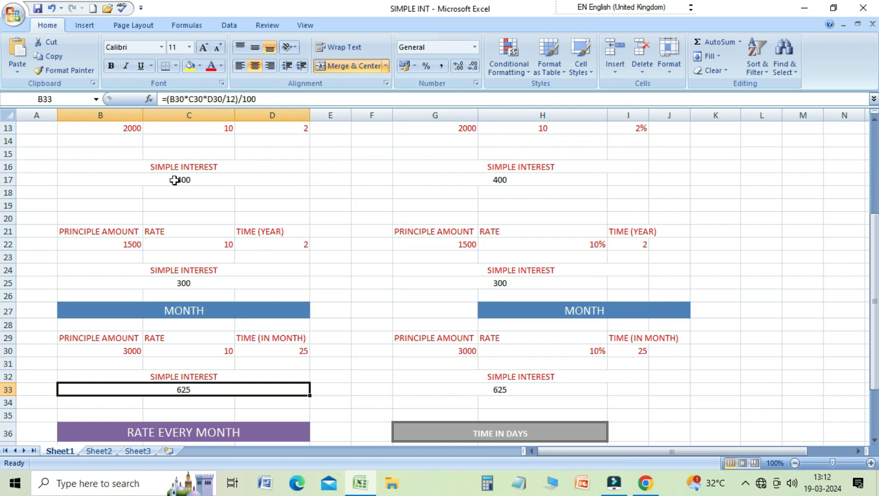
click(517, 391)
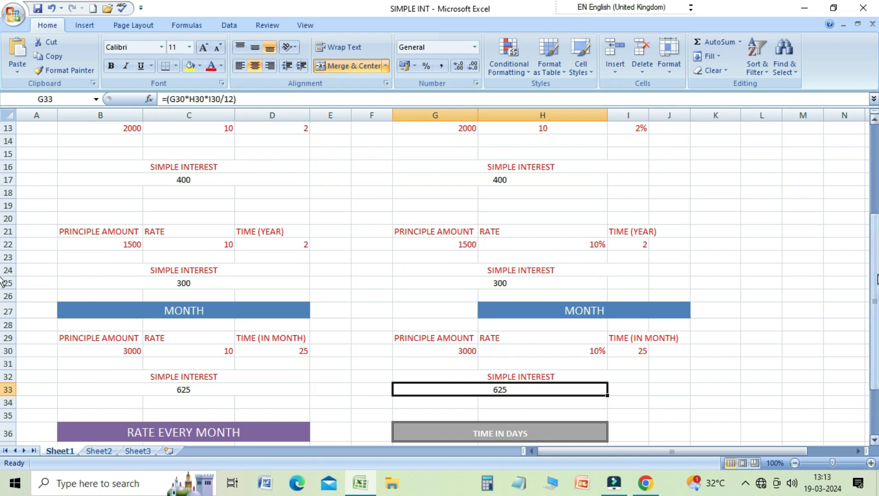
Inspect the simple interest formulas of the TIME IN DAYS table in G42 and the RATE EVERY MONTH table in B42
drag(875, 271, 874, 316)
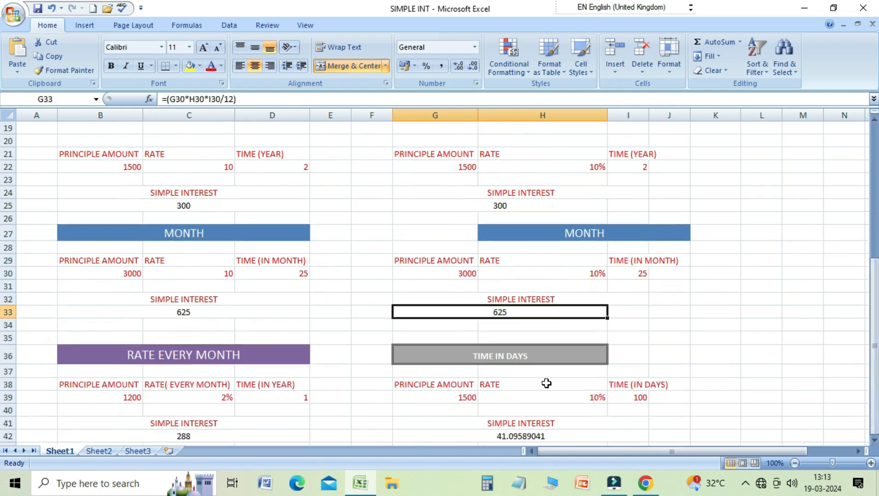
click(520, 392)
click(519, 436)
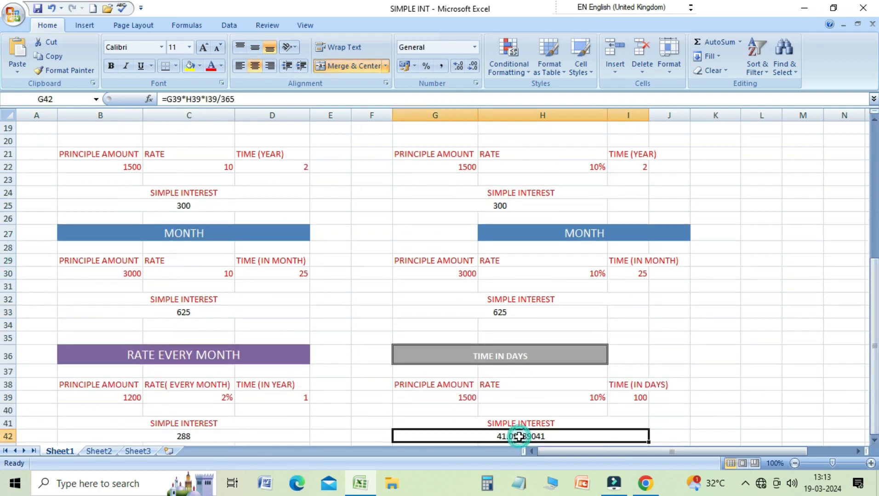
click(195, 434)
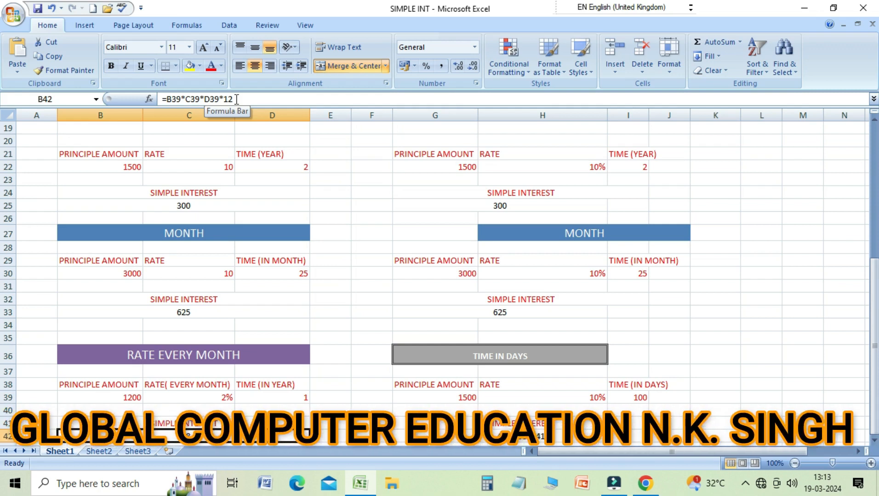
Review the worksheet upward from the RATE EVERY MONTH table's simple interest result
key(Up)
key(Up)
key(Up)
key(Up)
key(Up)
key(Up)
key(Up)
key(Up)
key(Up)
key(Up)
key(Up)
key(Up)
key(Up)
key(Up)
key(Up)
key(Up)
key(Up)
key(Up)
key(Up)
key(Up)
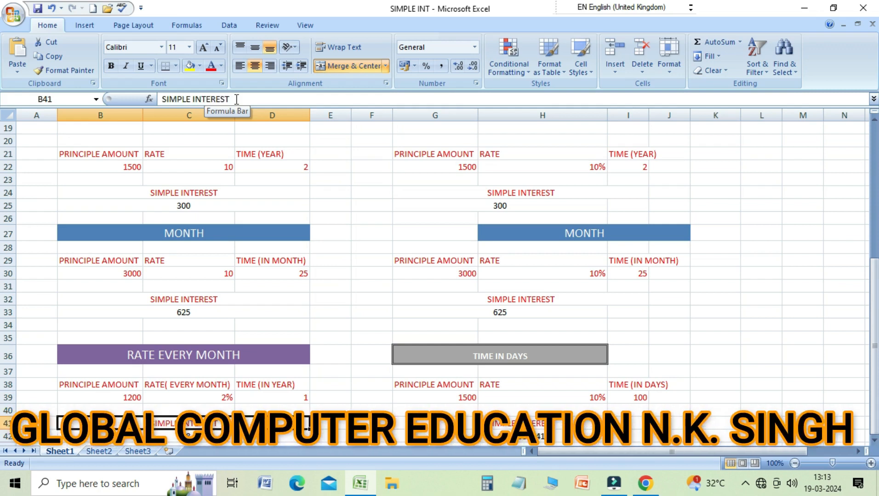